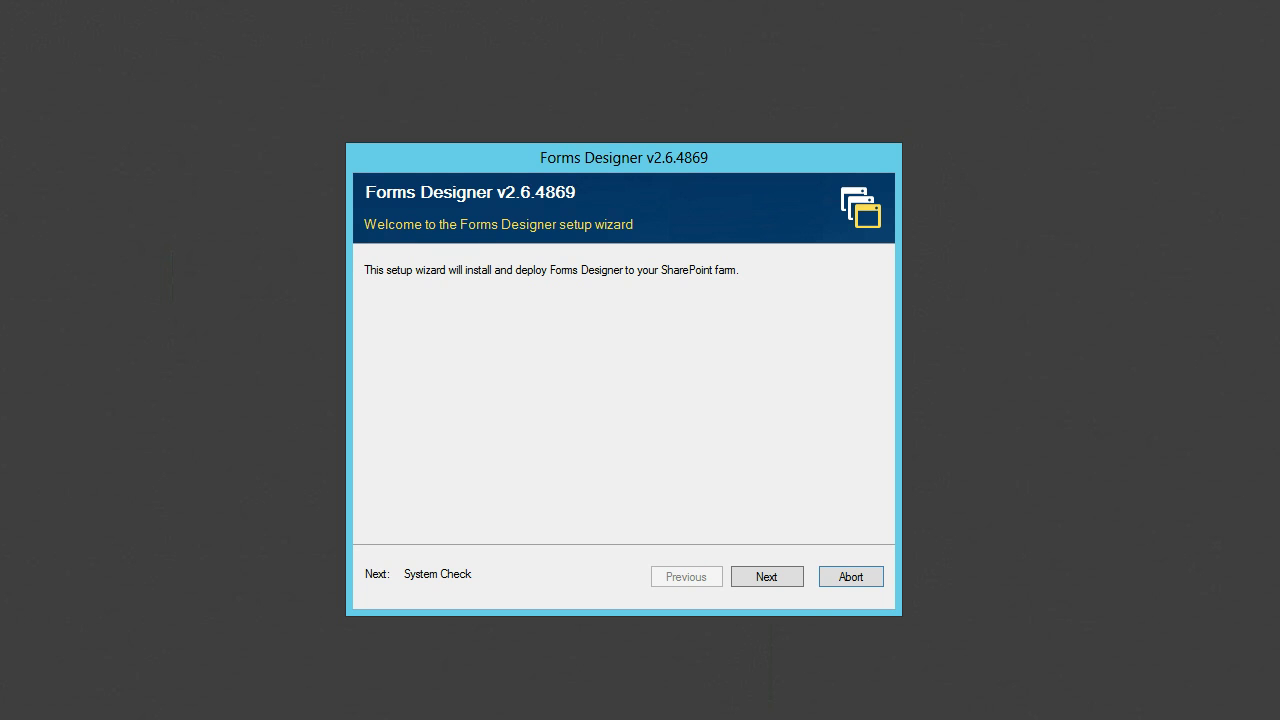
Run the setup wizard's System Check and confirm all eight requirements pass, including SharePoint 15.0.4420.1017
left_click(766, 578)
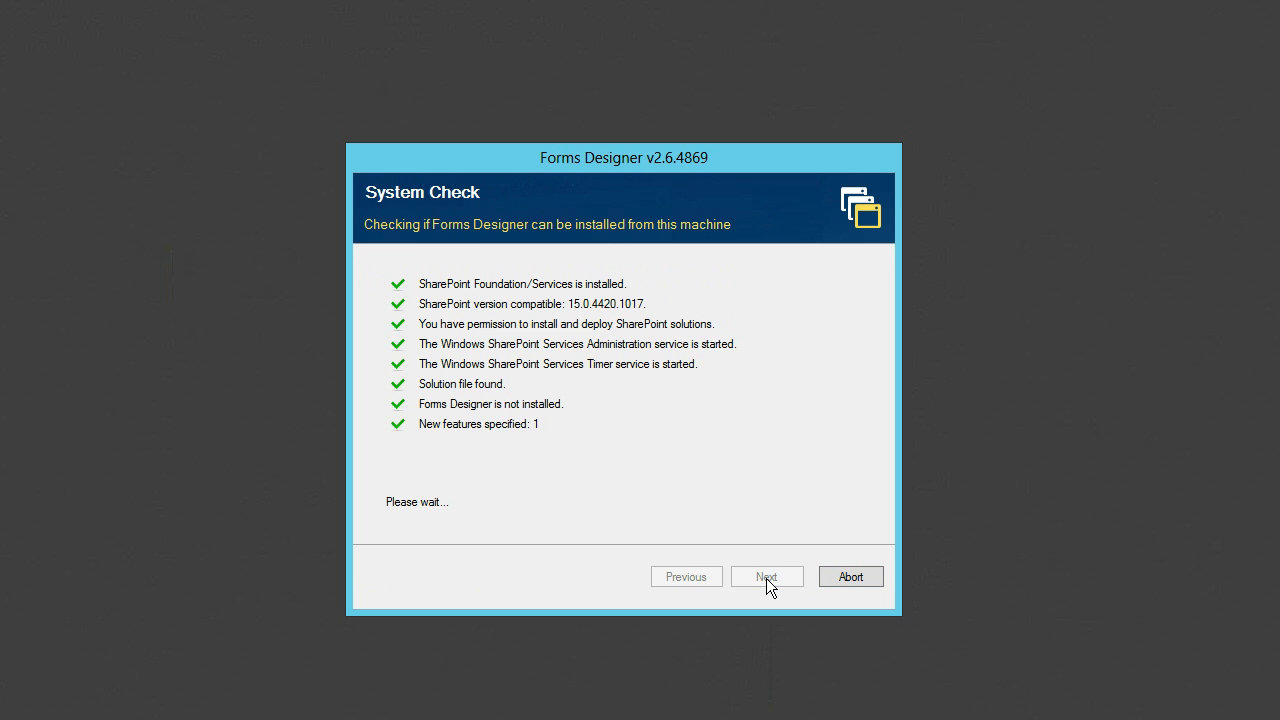
left_click(766, 578)
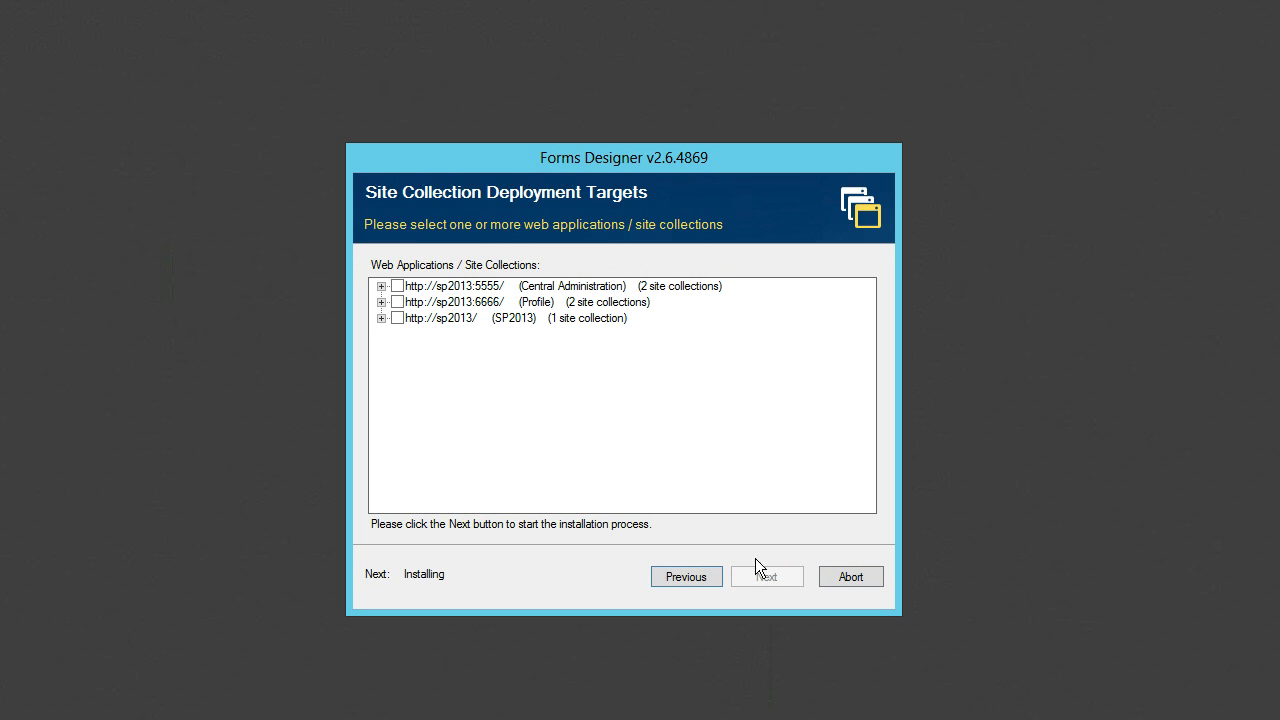
left_click(380, 317)
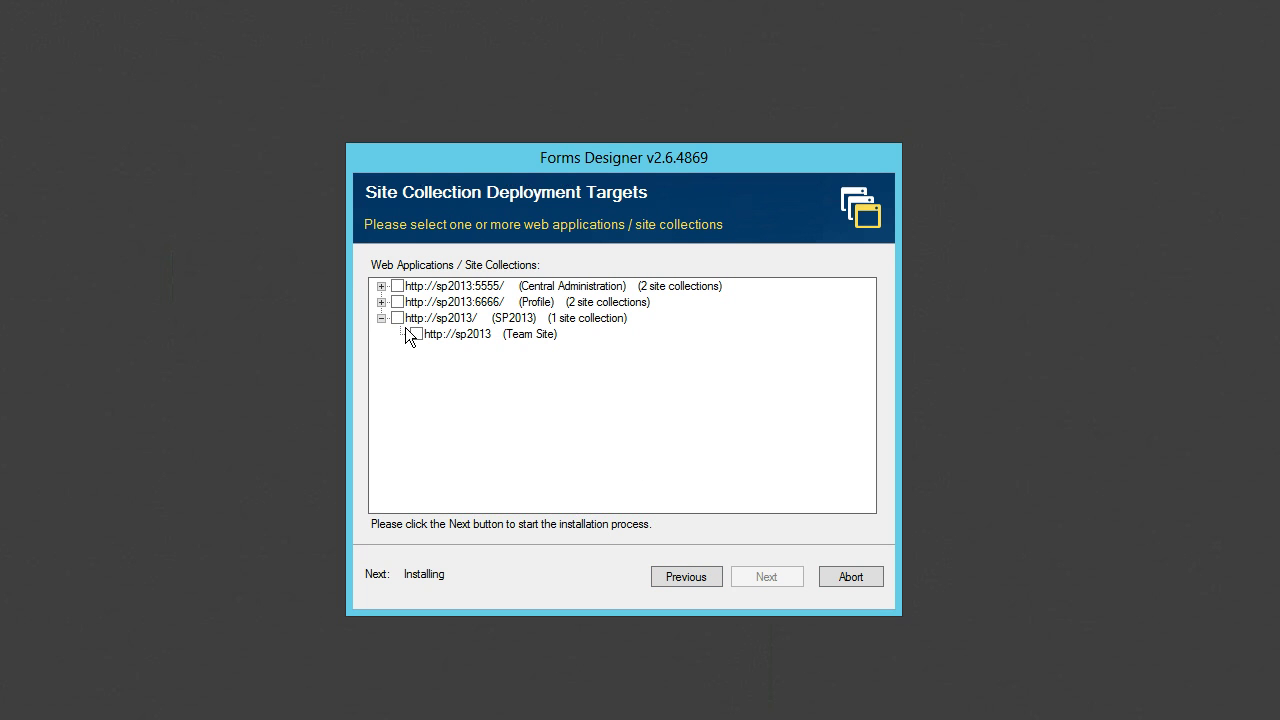
left_click(416, 335)
left_click(768, 576)
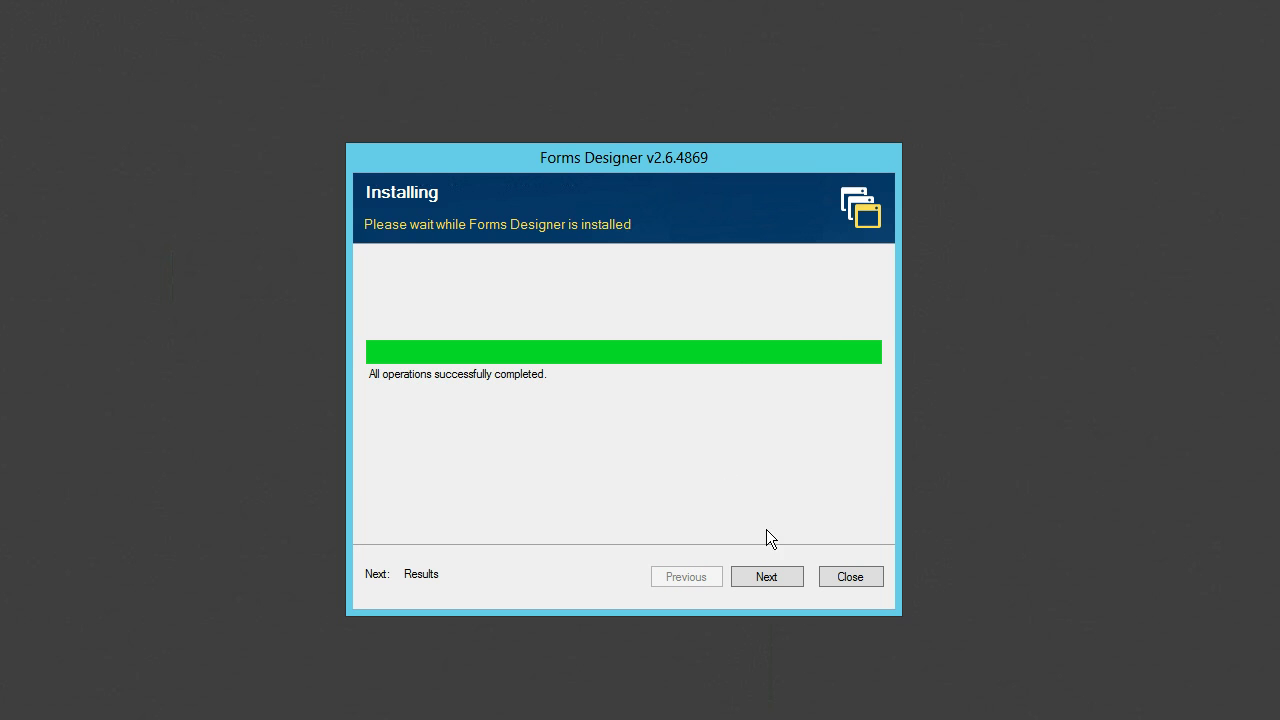
left_click(755, 581)
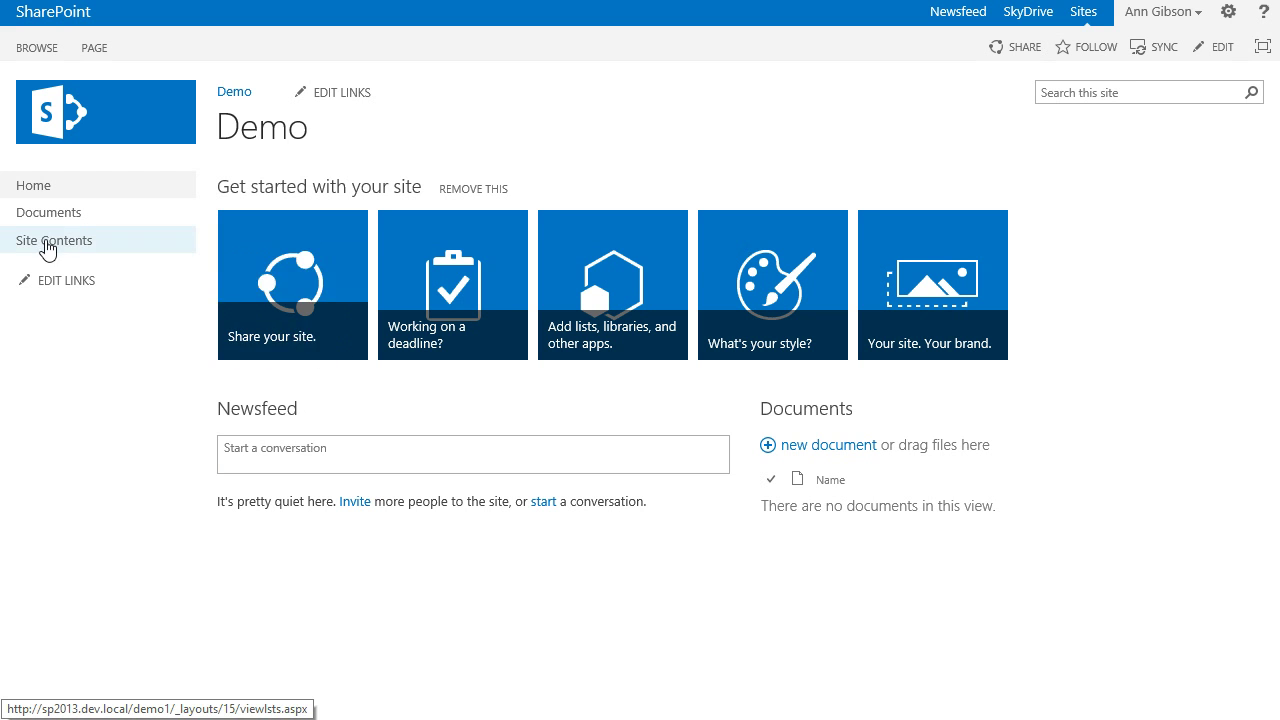
Add an Issue Tracking app named 'Issues' from the Demo site's Site Contents
left_click(52, 248)
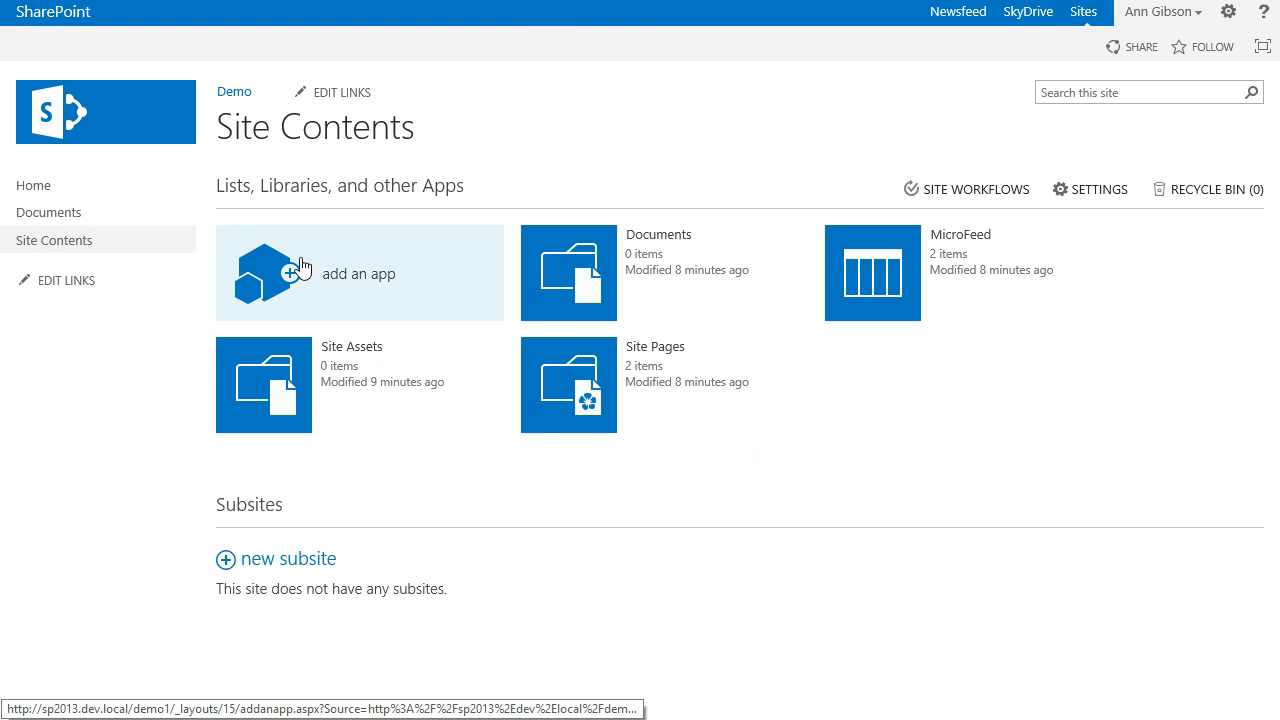
left_click(310, 266)
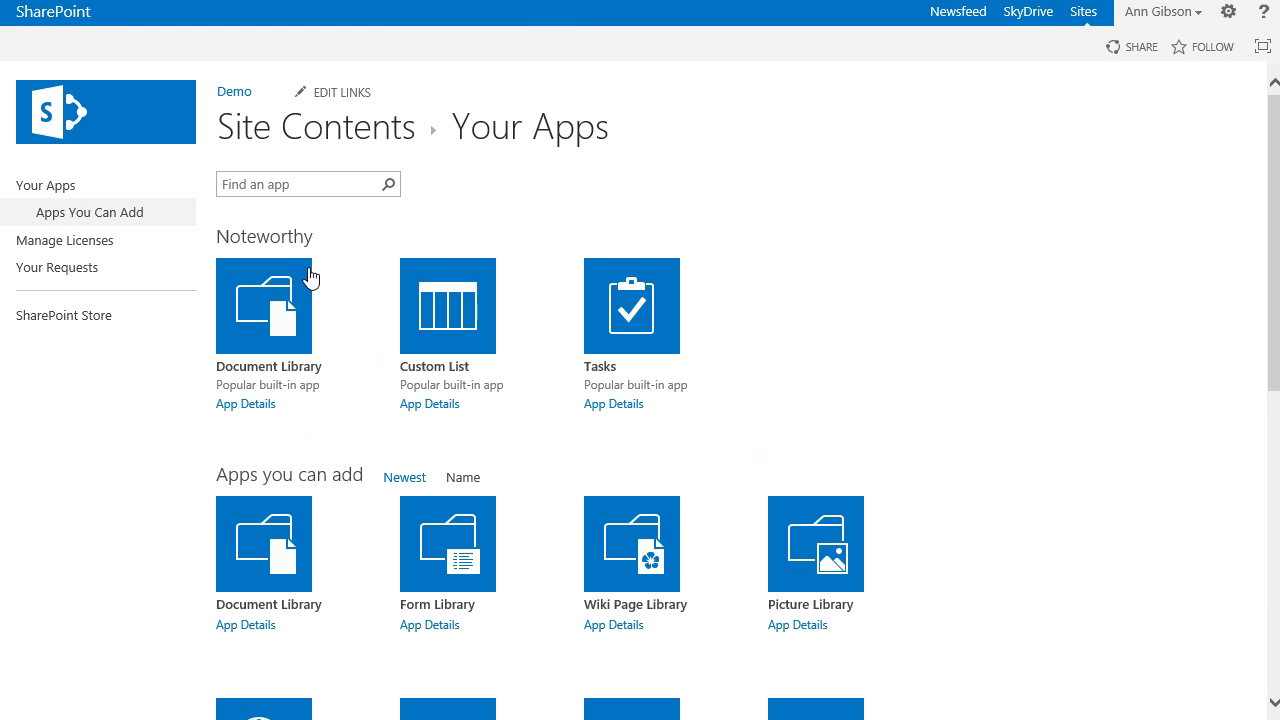
scroll(831, 323, "down", 6)
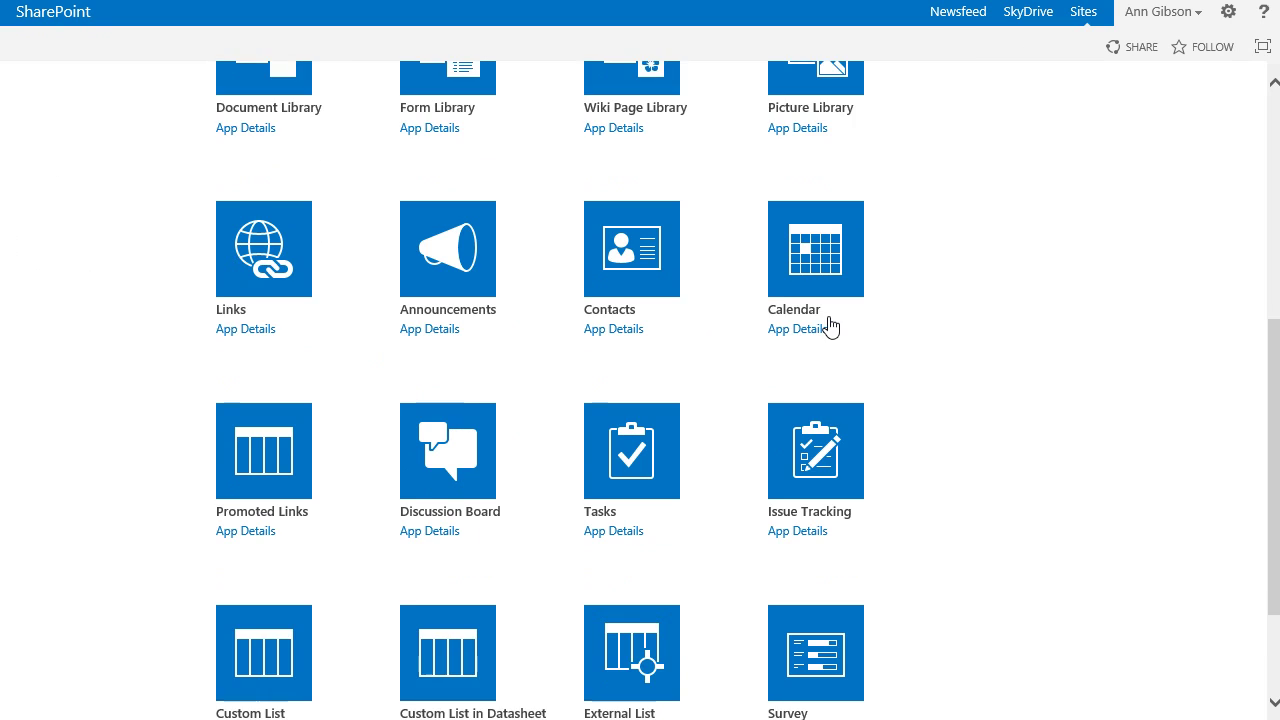
left_click(828, 352)
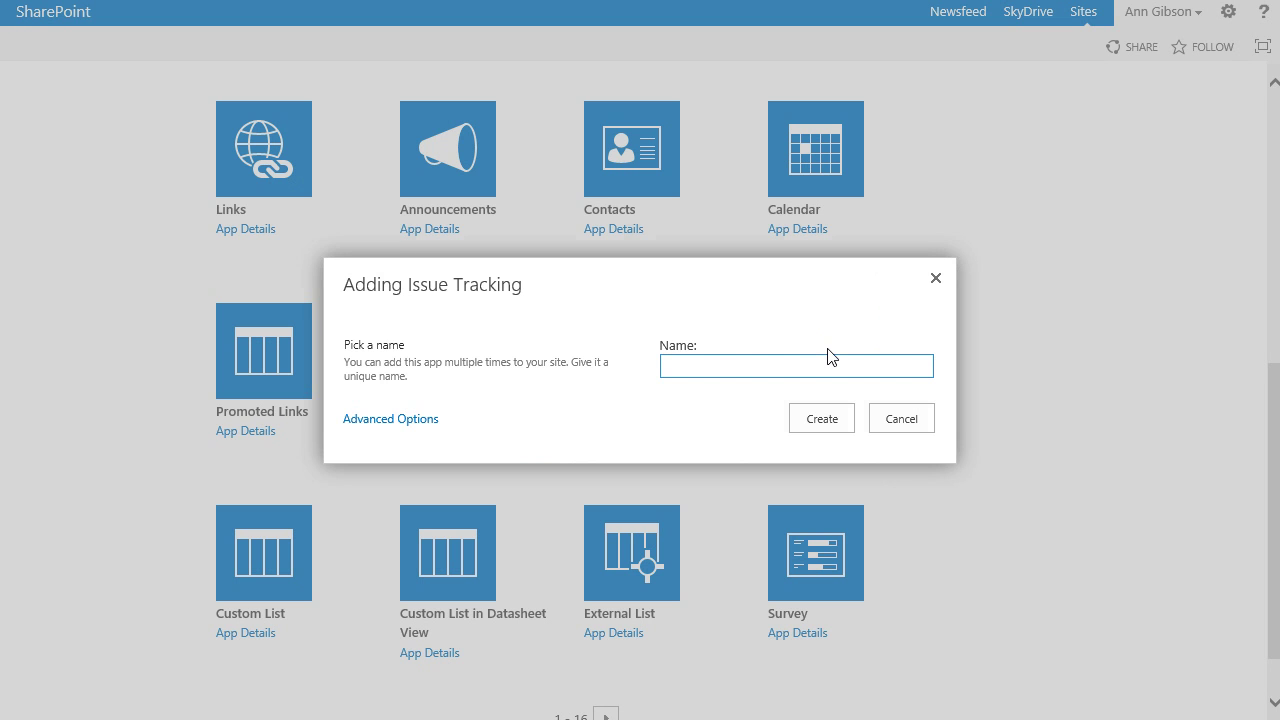
type("Issues")
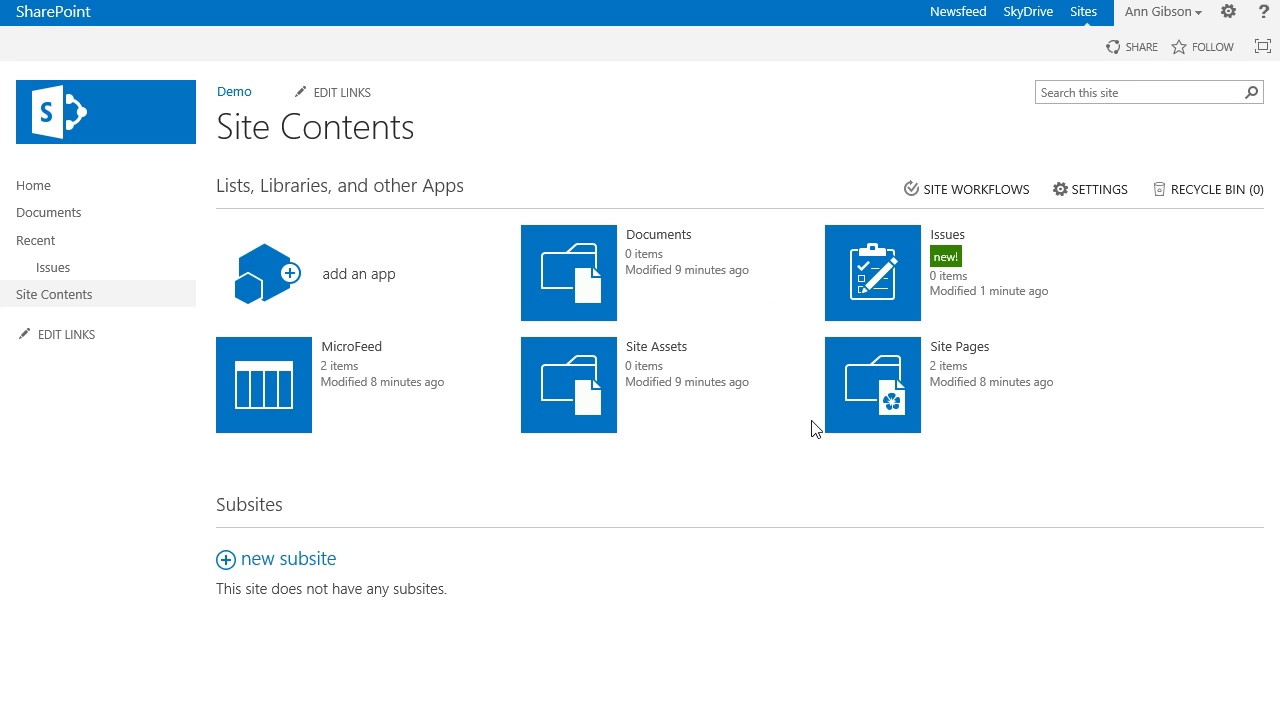
Open the Issues list and launch Design Forms from its LIST ribbon tab
left_click(53, 268)
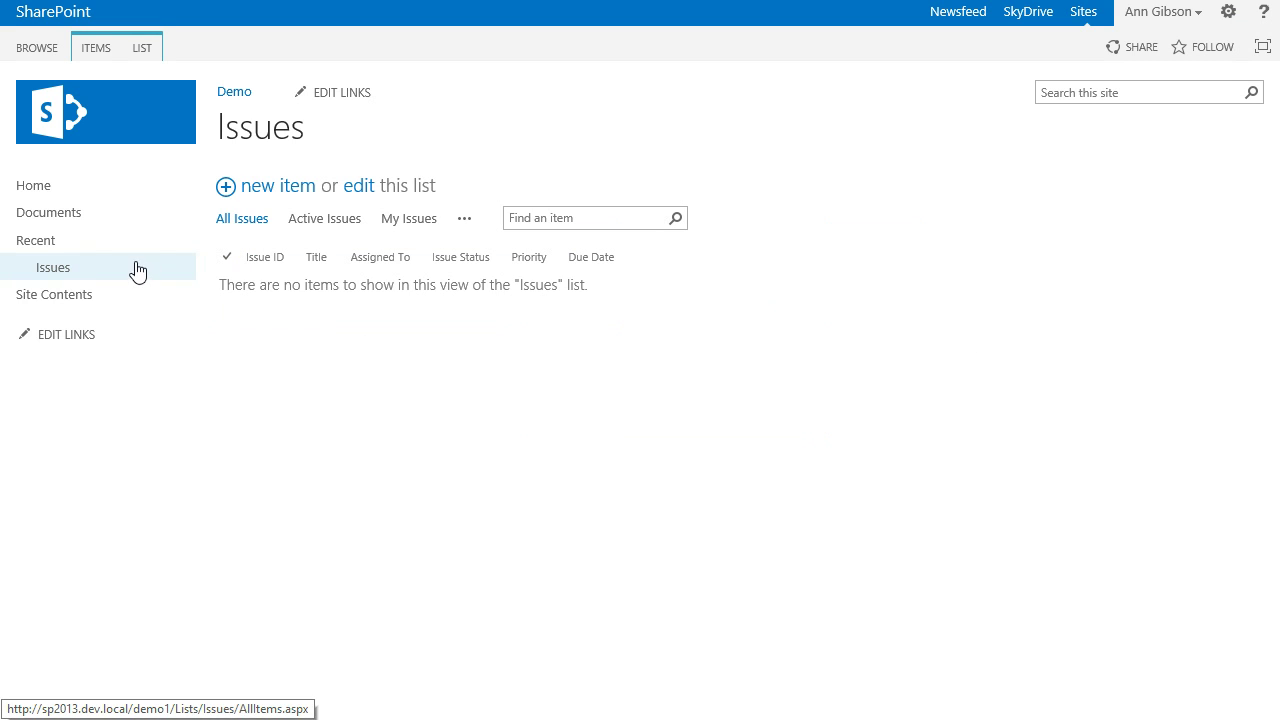
left_click(142, 50)
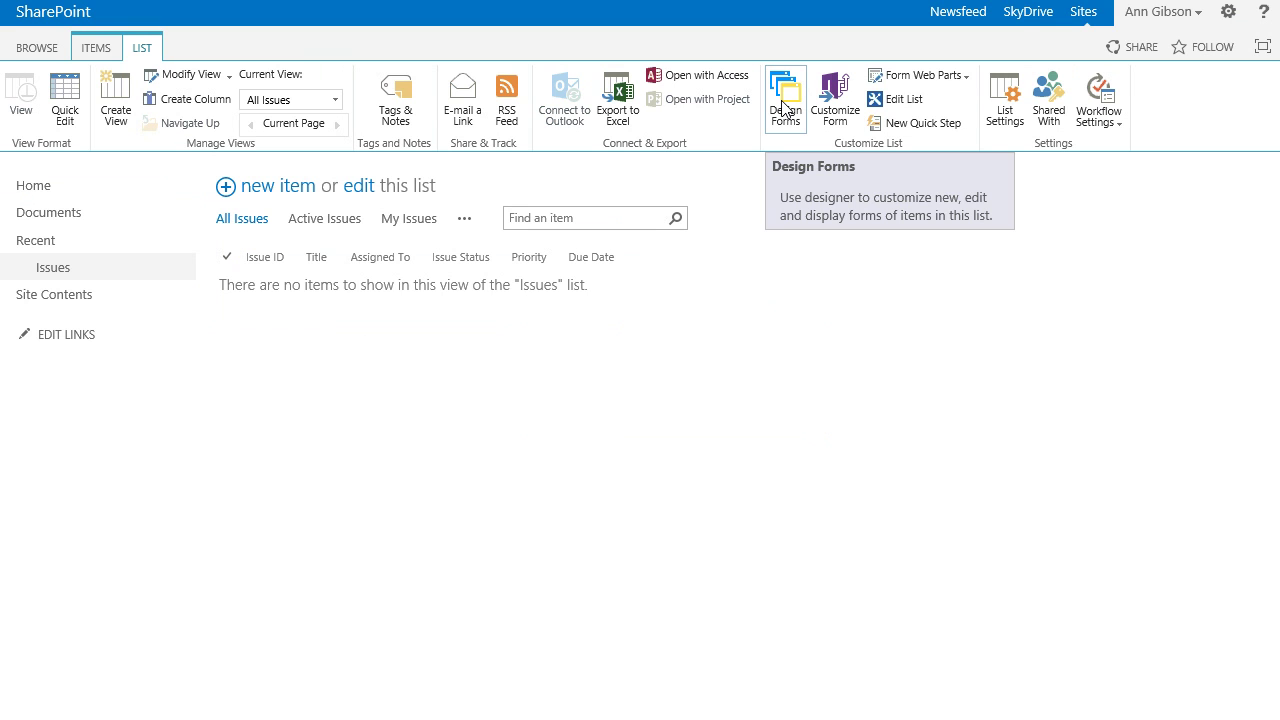
left_click(784, 108)
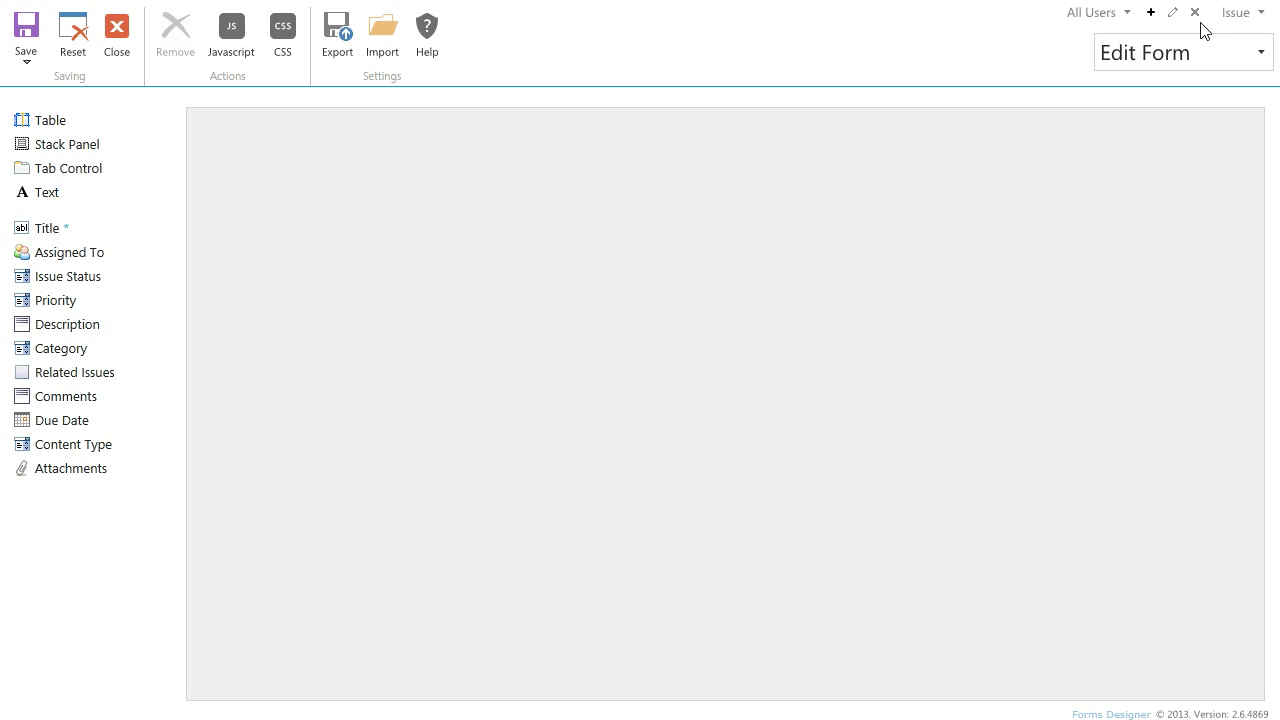
left_click(1229, 17)
left_click(1229, 17)
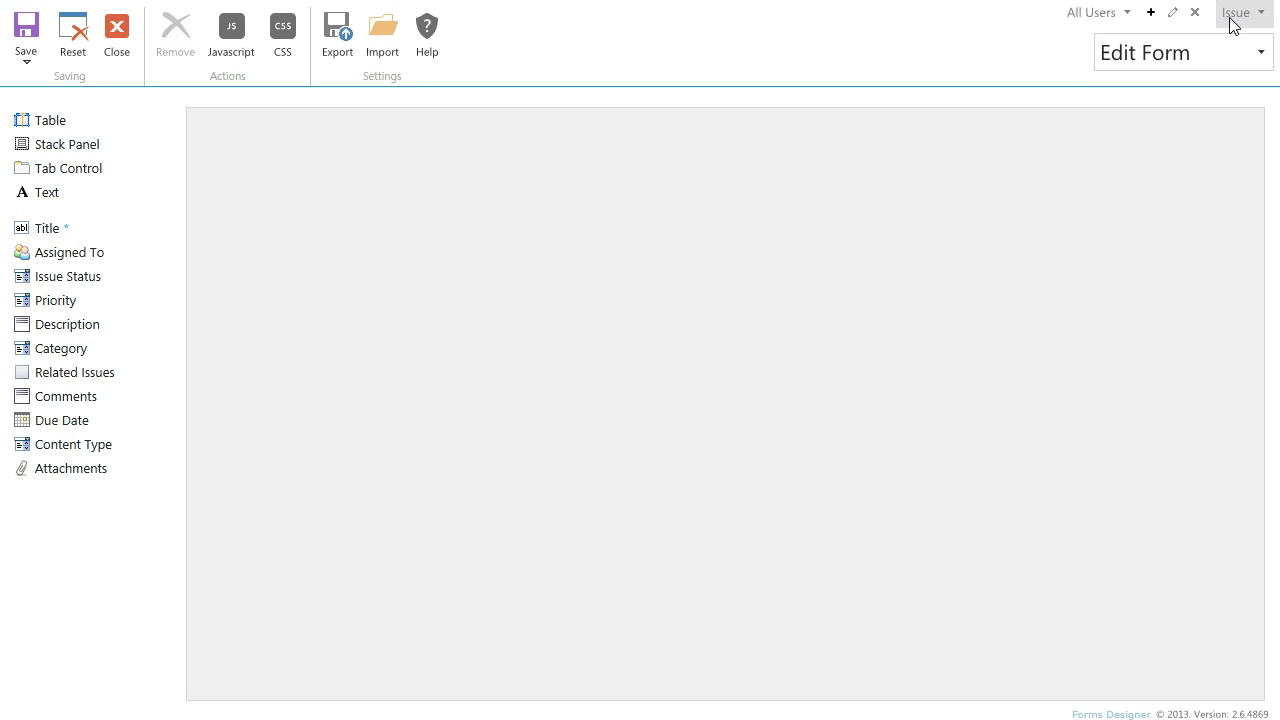
left_click(1107, 28)
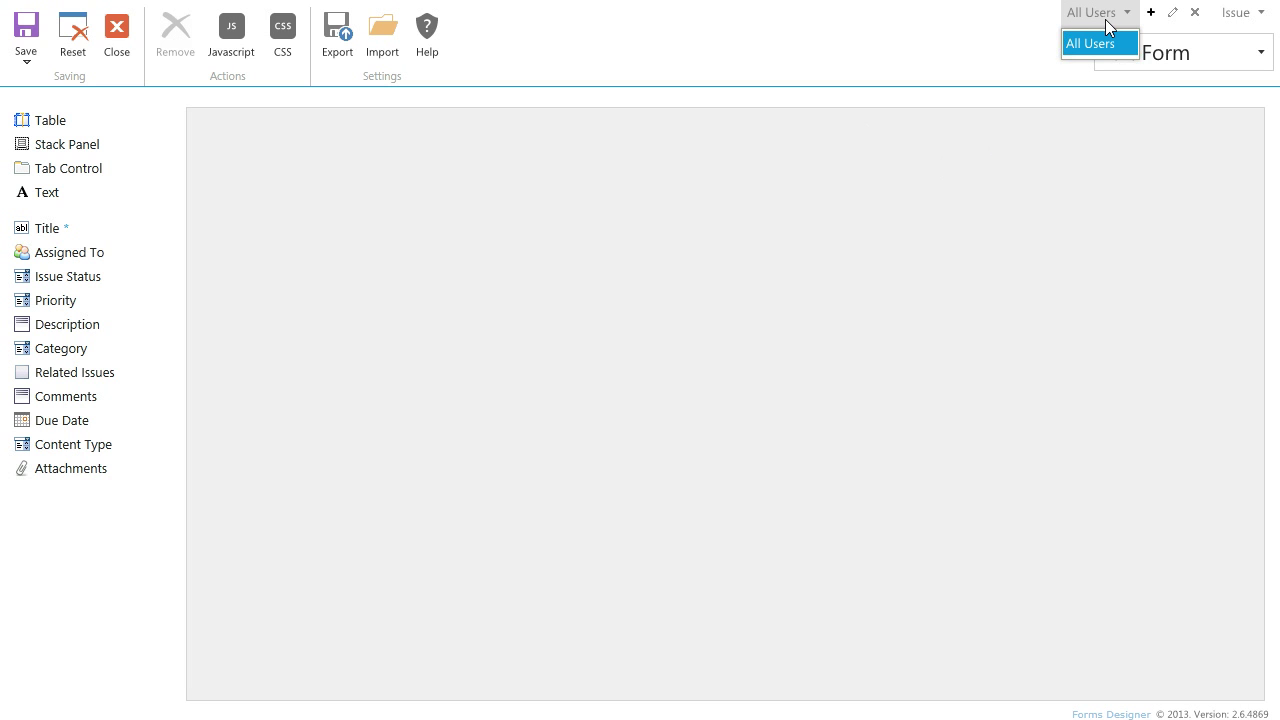
left_click(1108, 24)
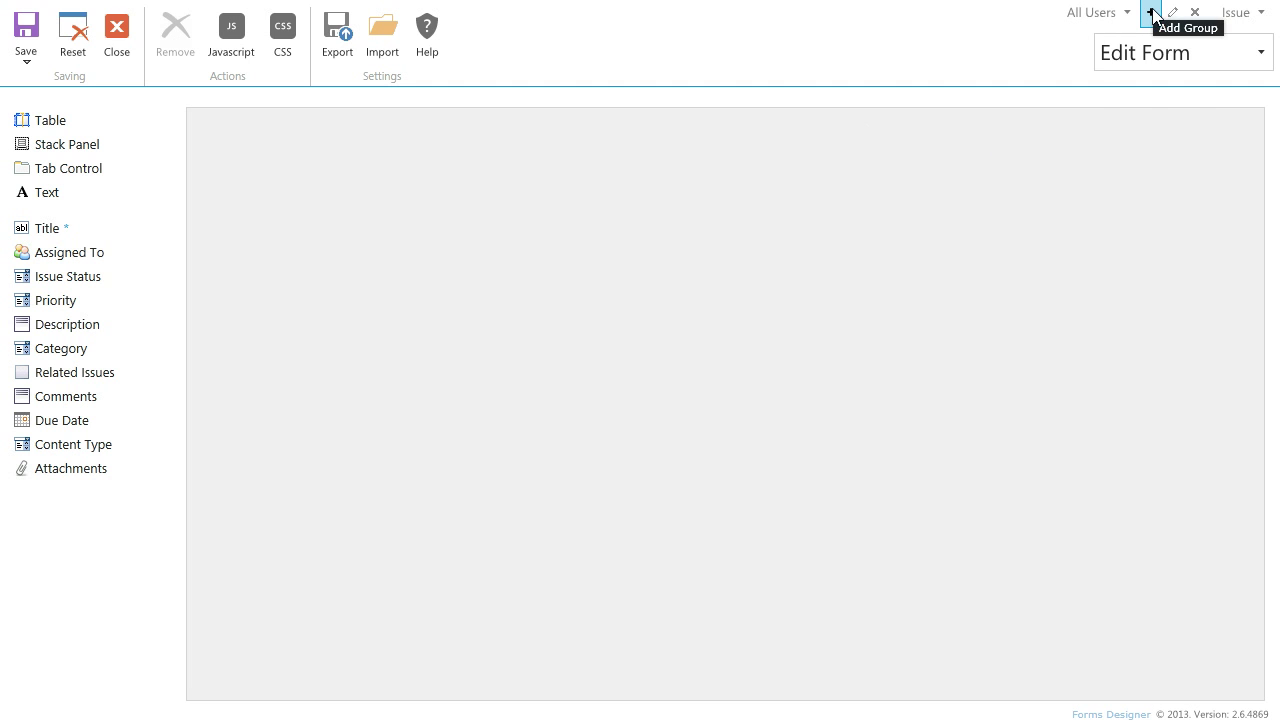
left_click(1152, 58)
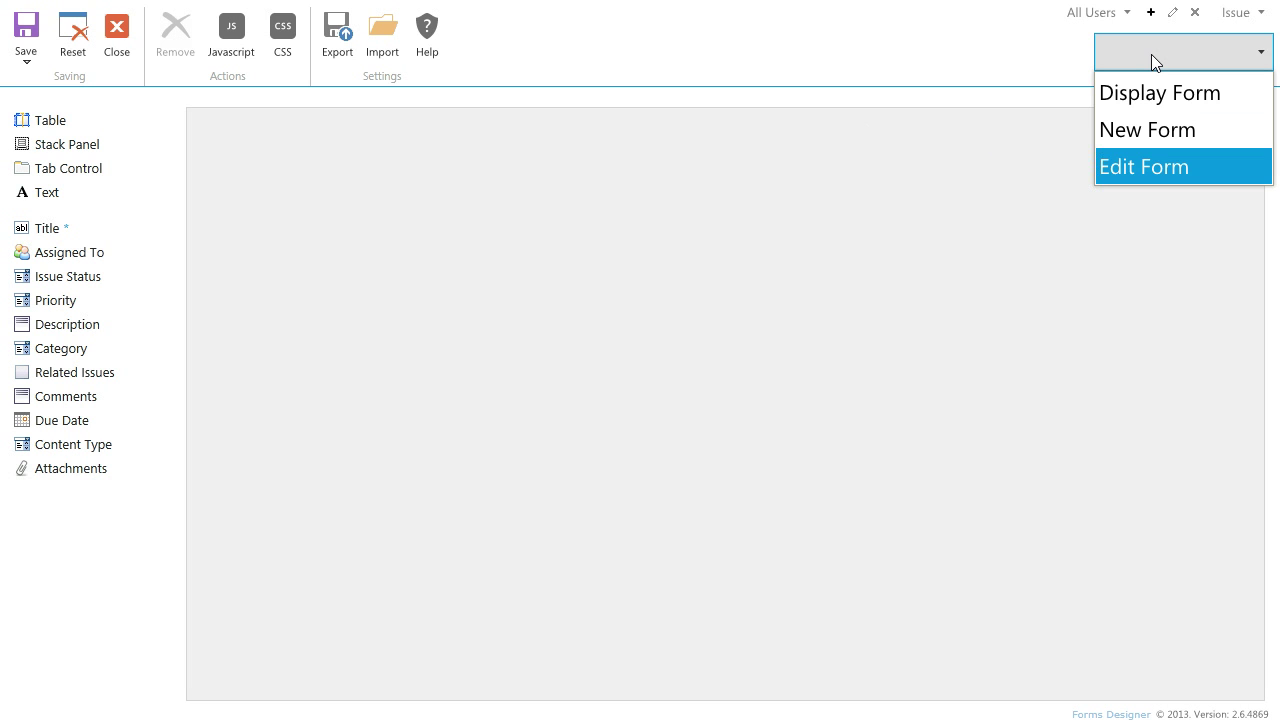
left_click(1152, 56)
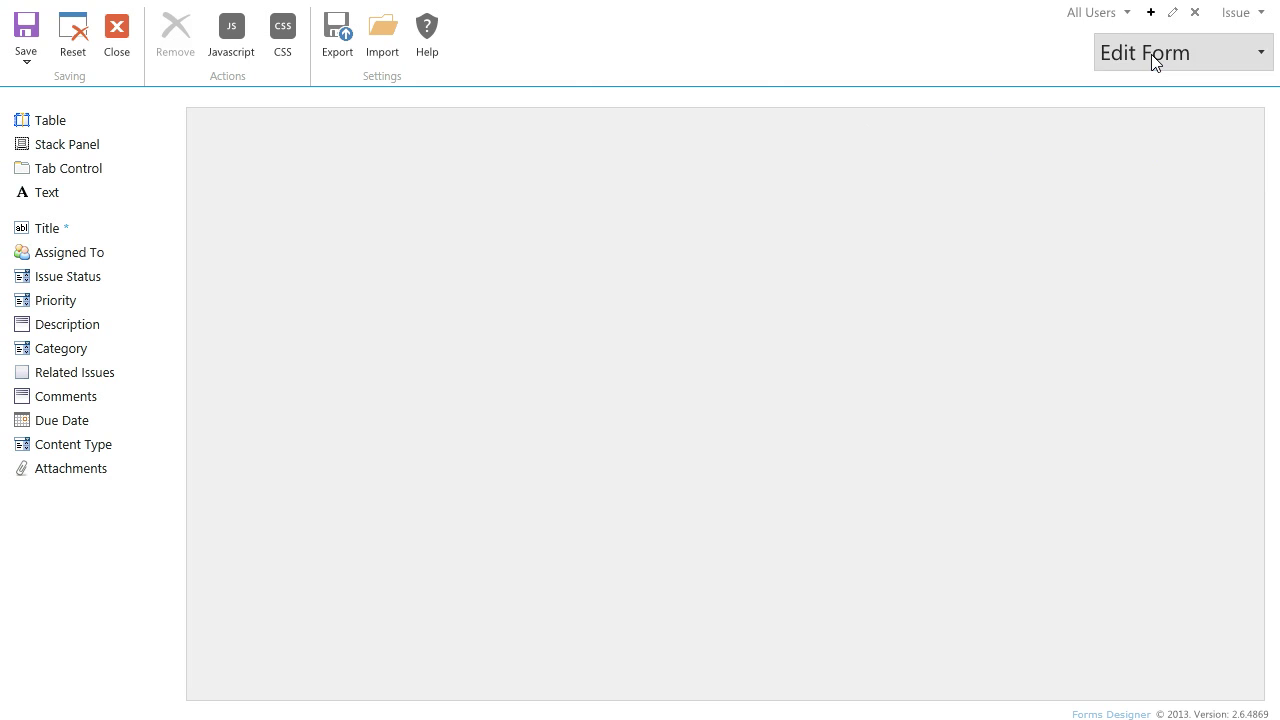
left_click(25, 57)
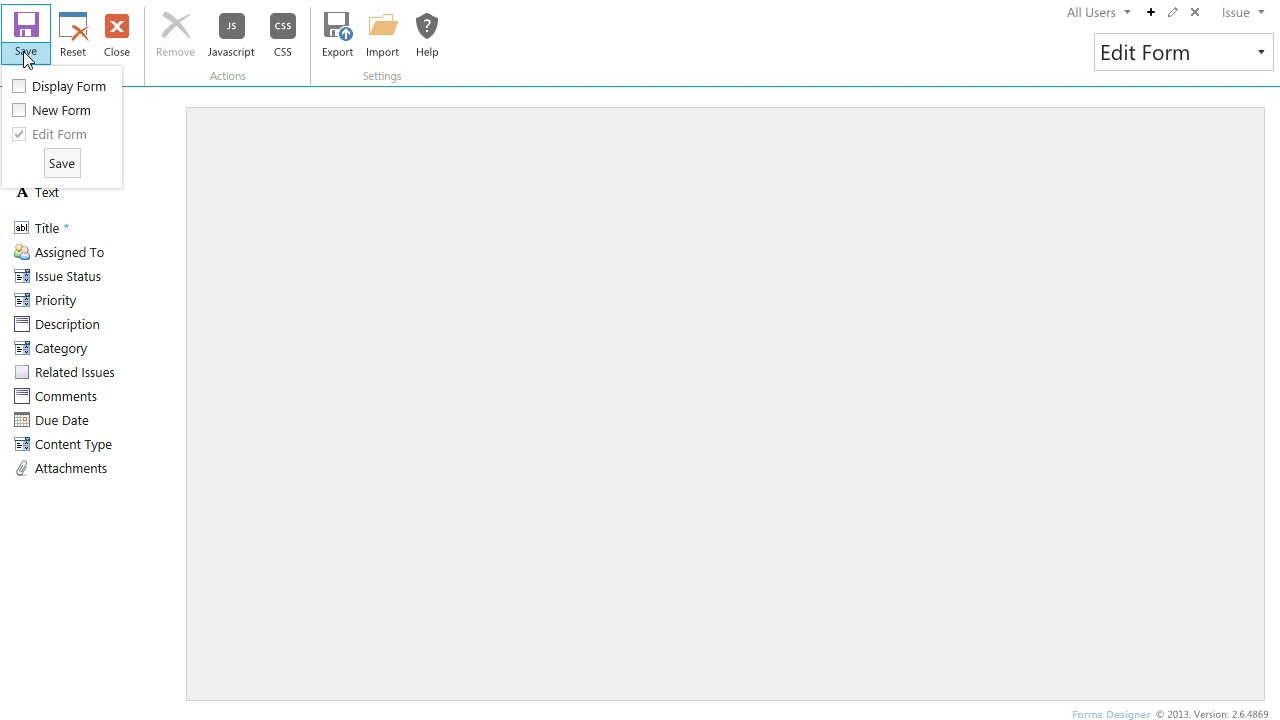
left_click(24, 57)
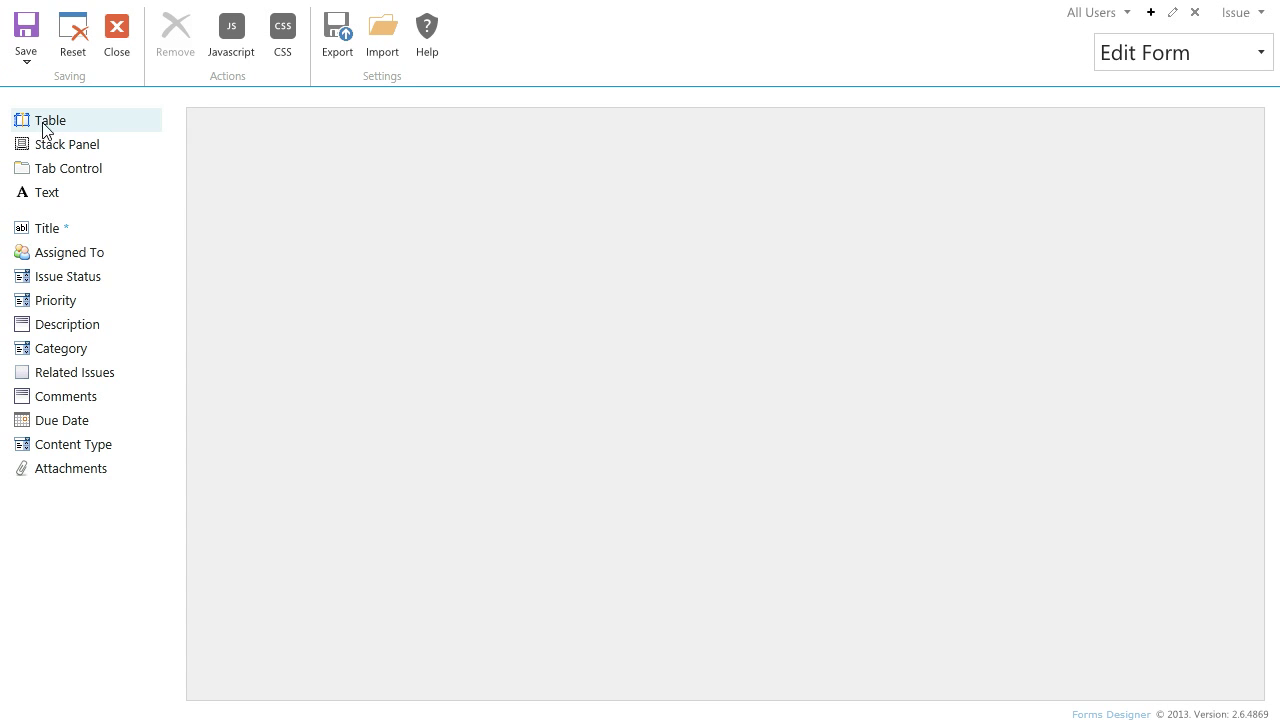
Place a tab control on the Edit Form with tabs named General, Resolution and Attachments
left_click_drag(76, 168, 271, 164)
type("Gen")
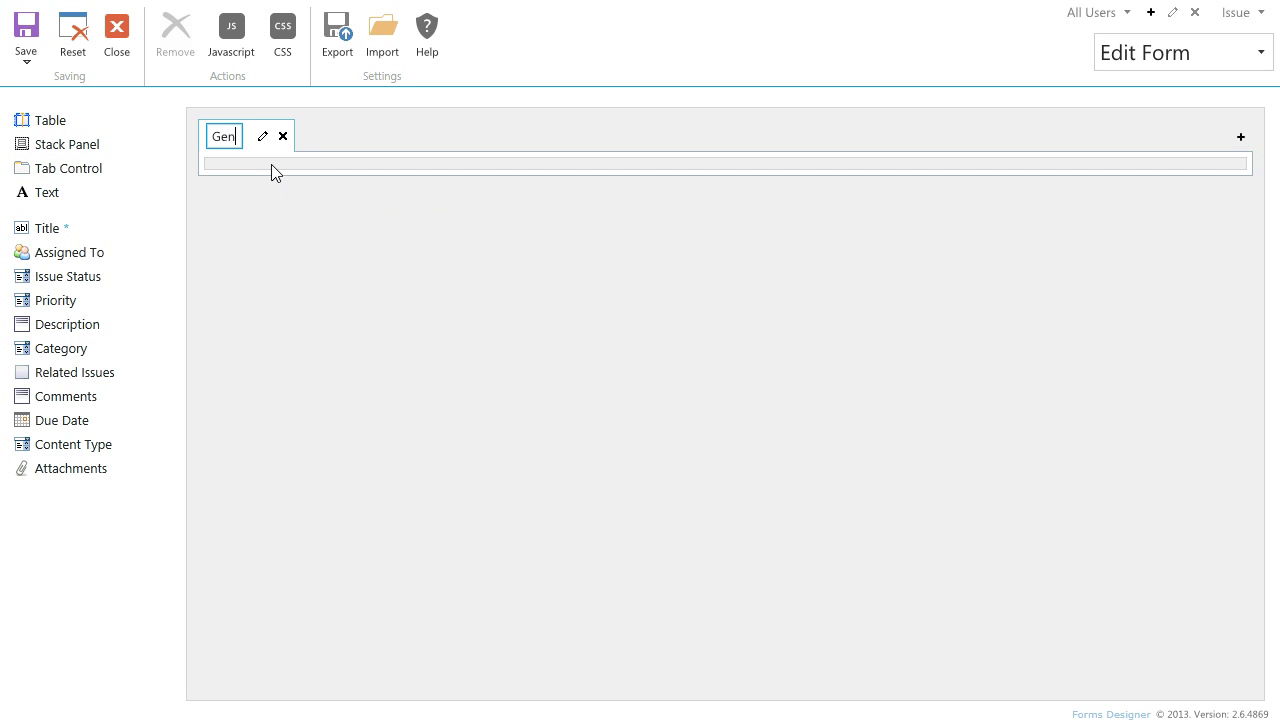
type("eral")
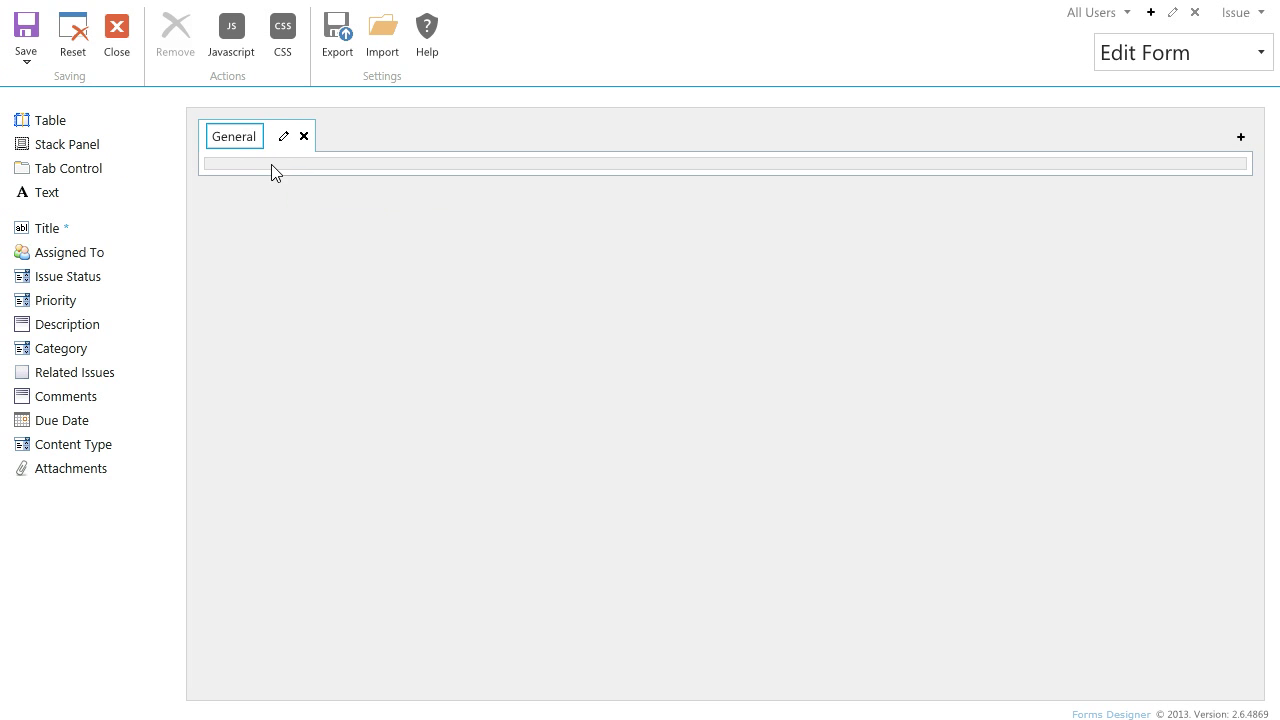
key("Return")
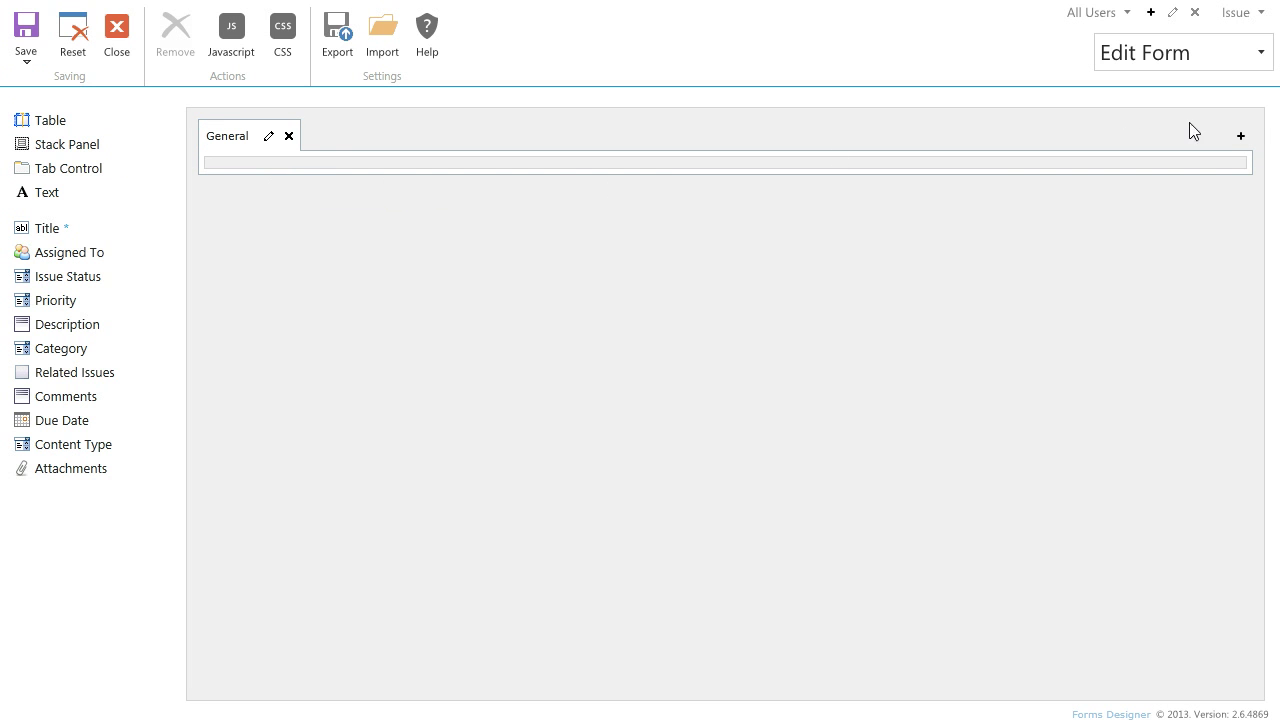
left_click(1240, 137)
type("Resolution")
key("Return")
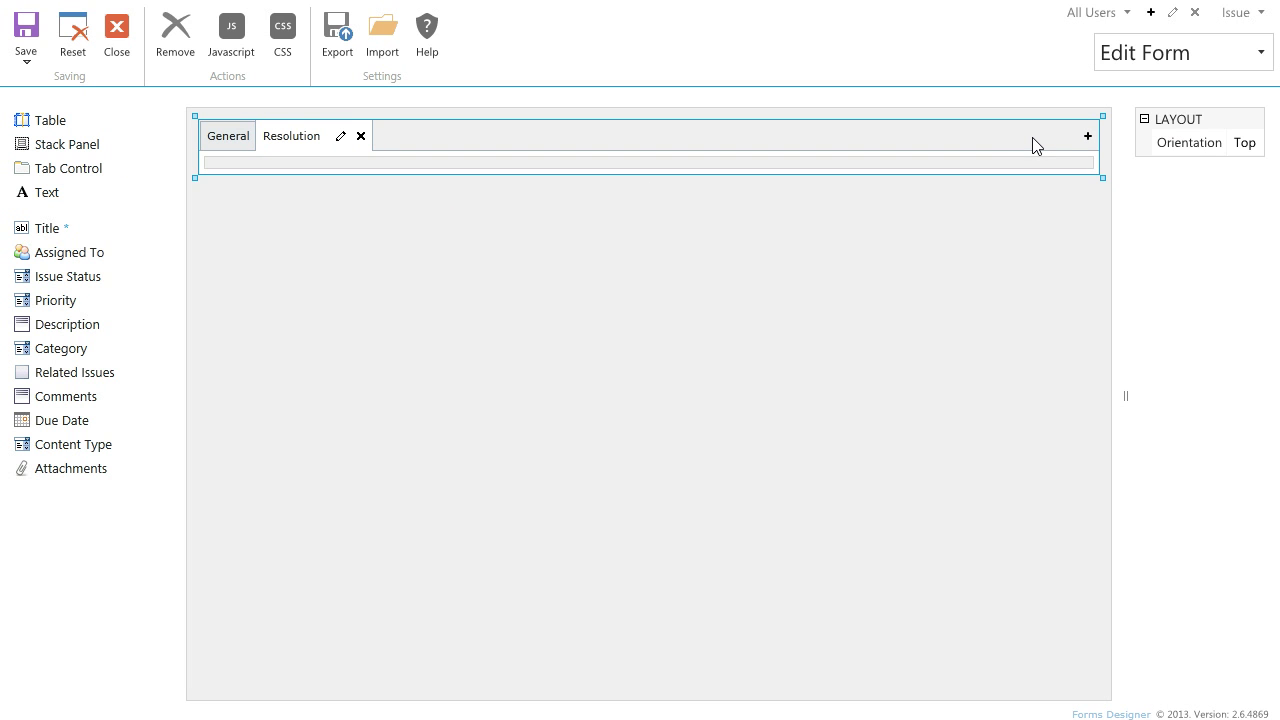
left_click(1087, 136)
type("Atta")
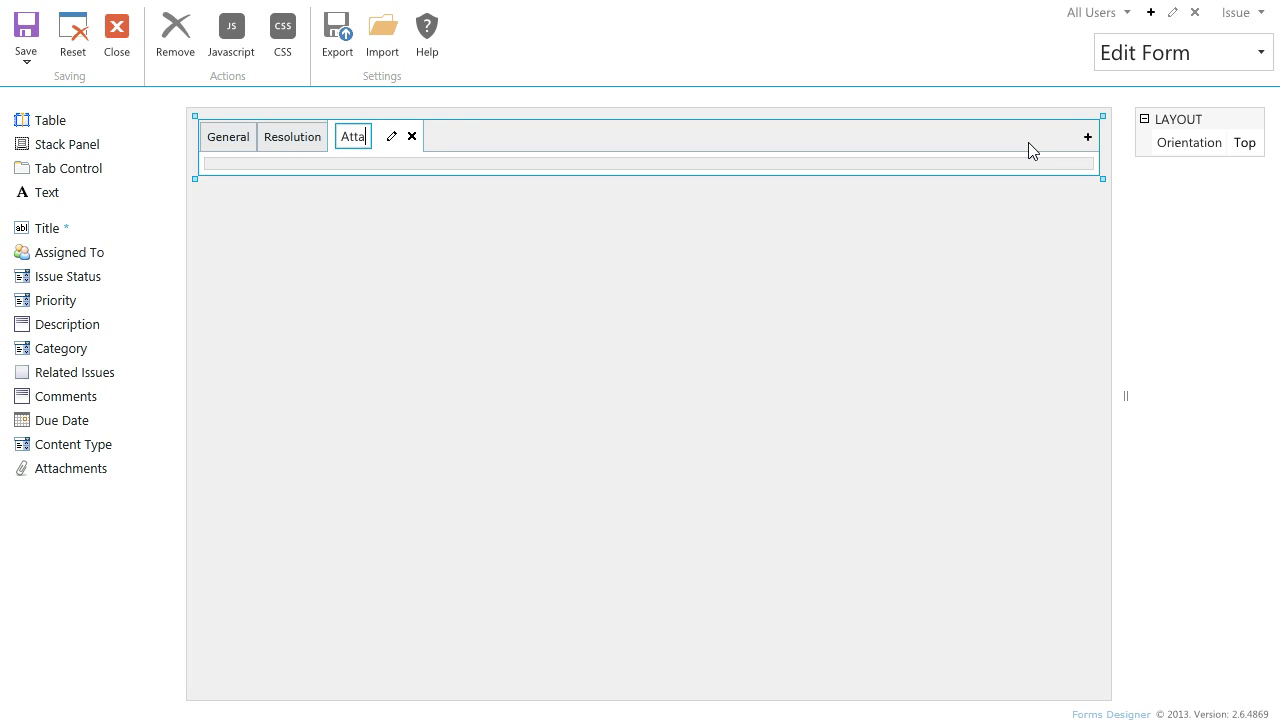
type("chments")
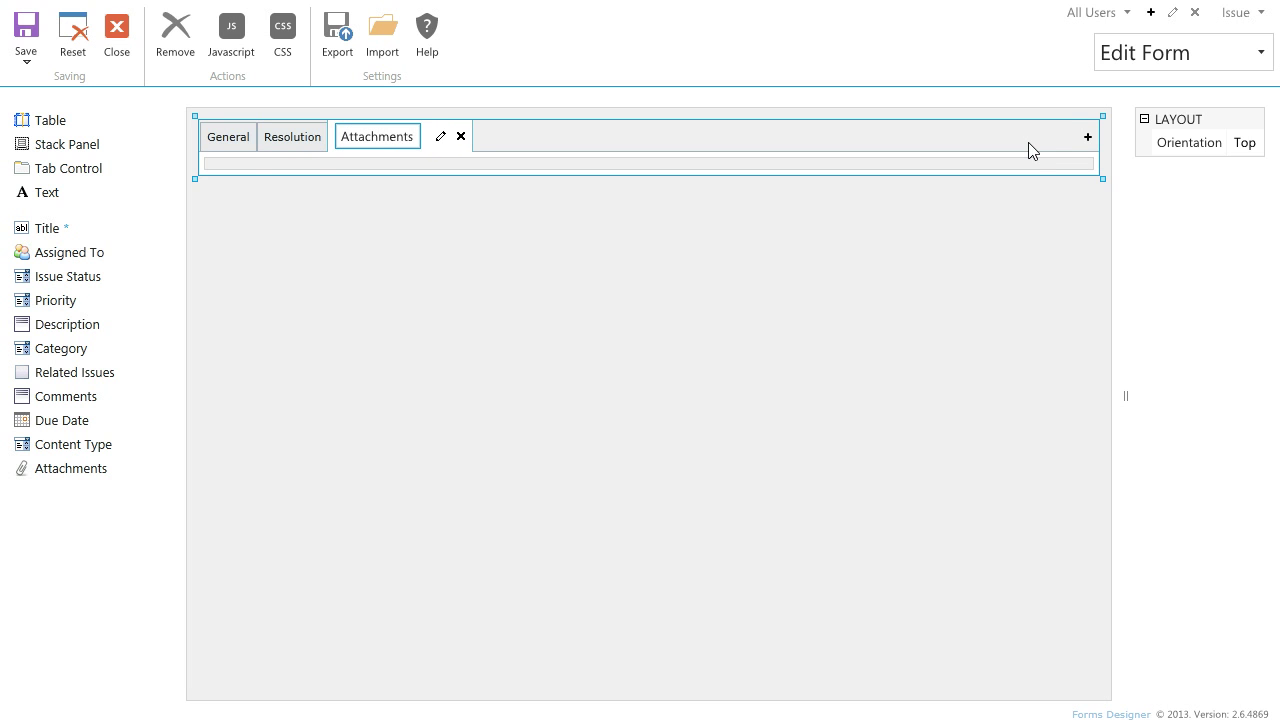
key("Return")
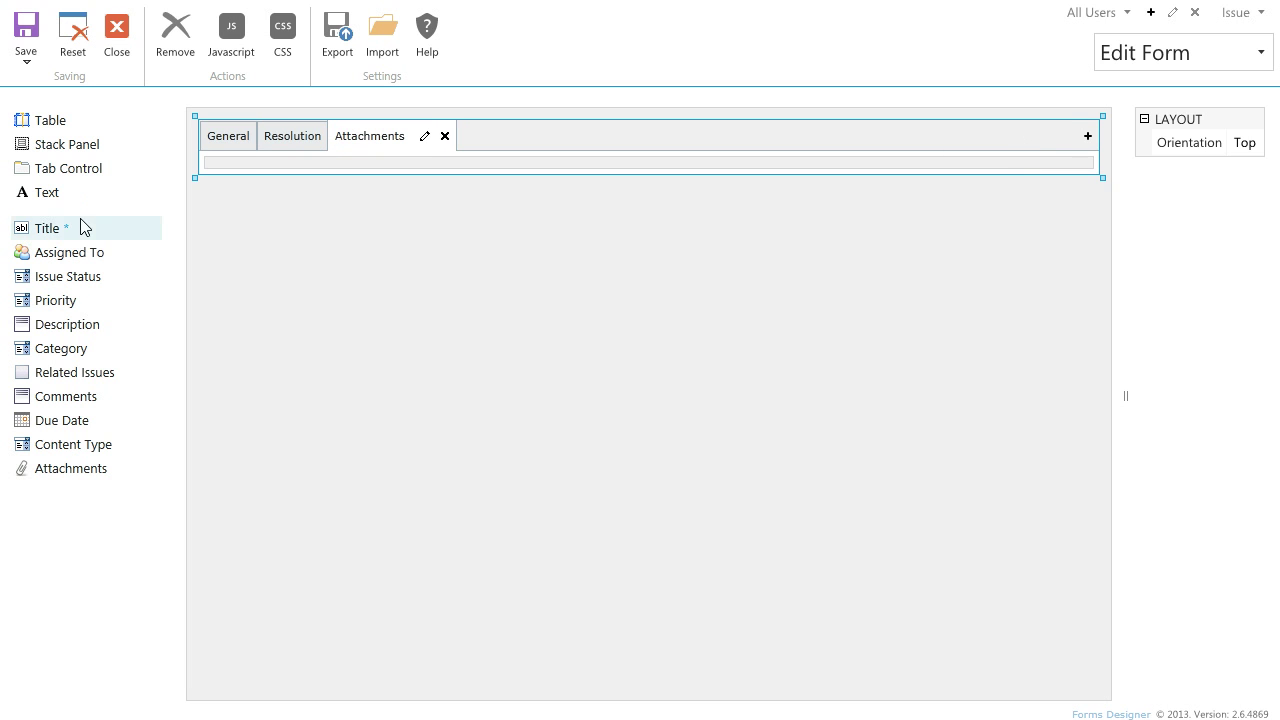
Place Title and Due Date above the tabs and add a table to the General tab
left_click_drag(77, 232, 217, 122)
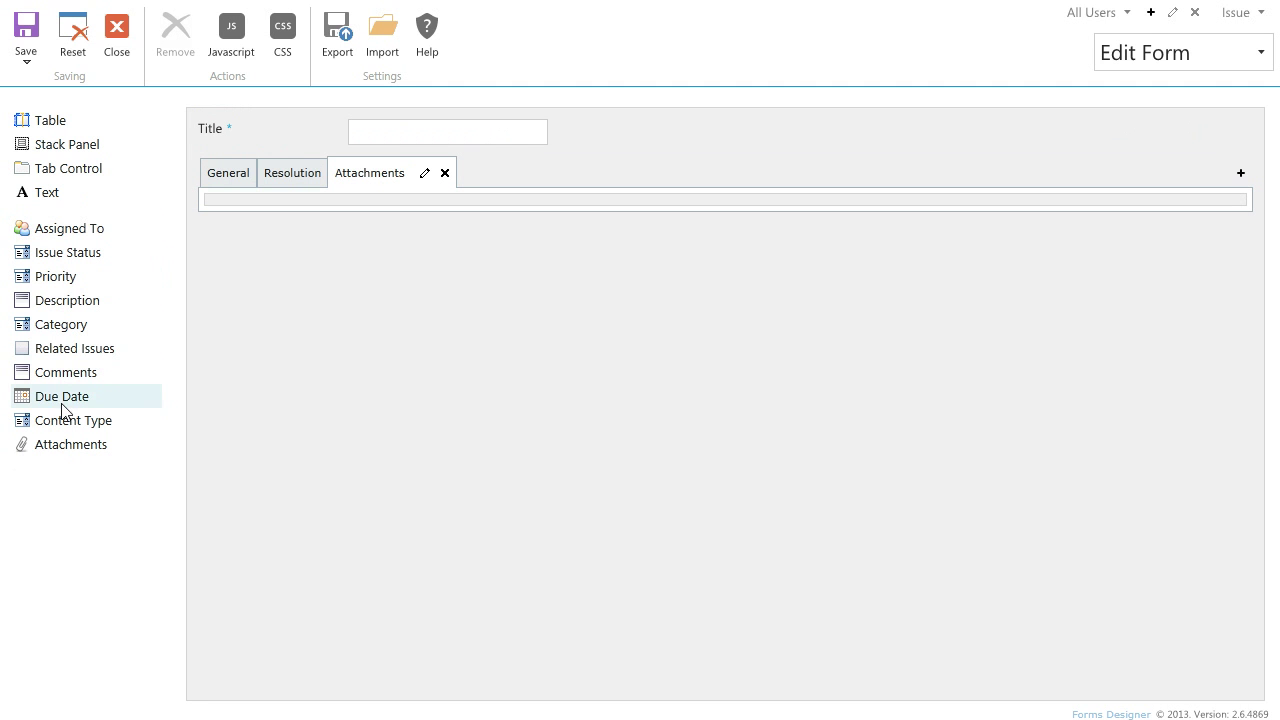
left_click_drag(63, 403, 224, 153)
left_click(226, 212)
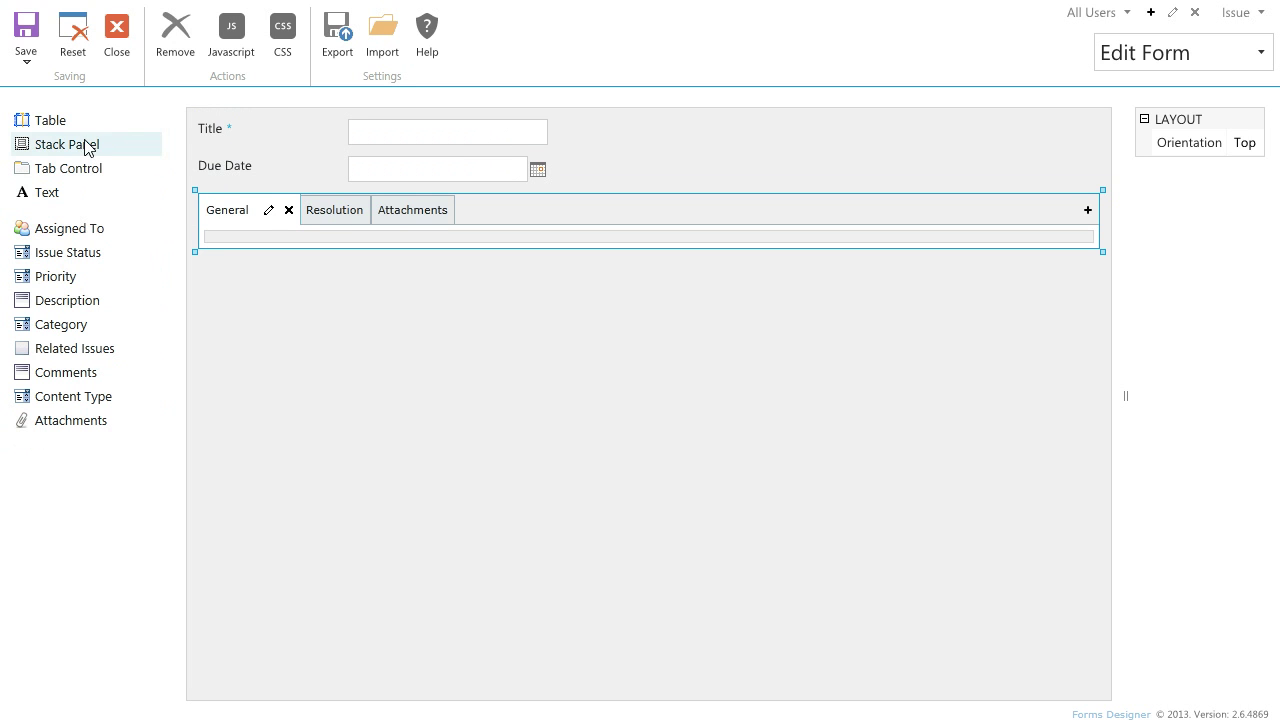
left_click_drag(63, 124, 232, 237)
Fill the General table with Assigned To, Issue Status, Priority, Category and Description
left_click_drag(128, 234, 239, 262)
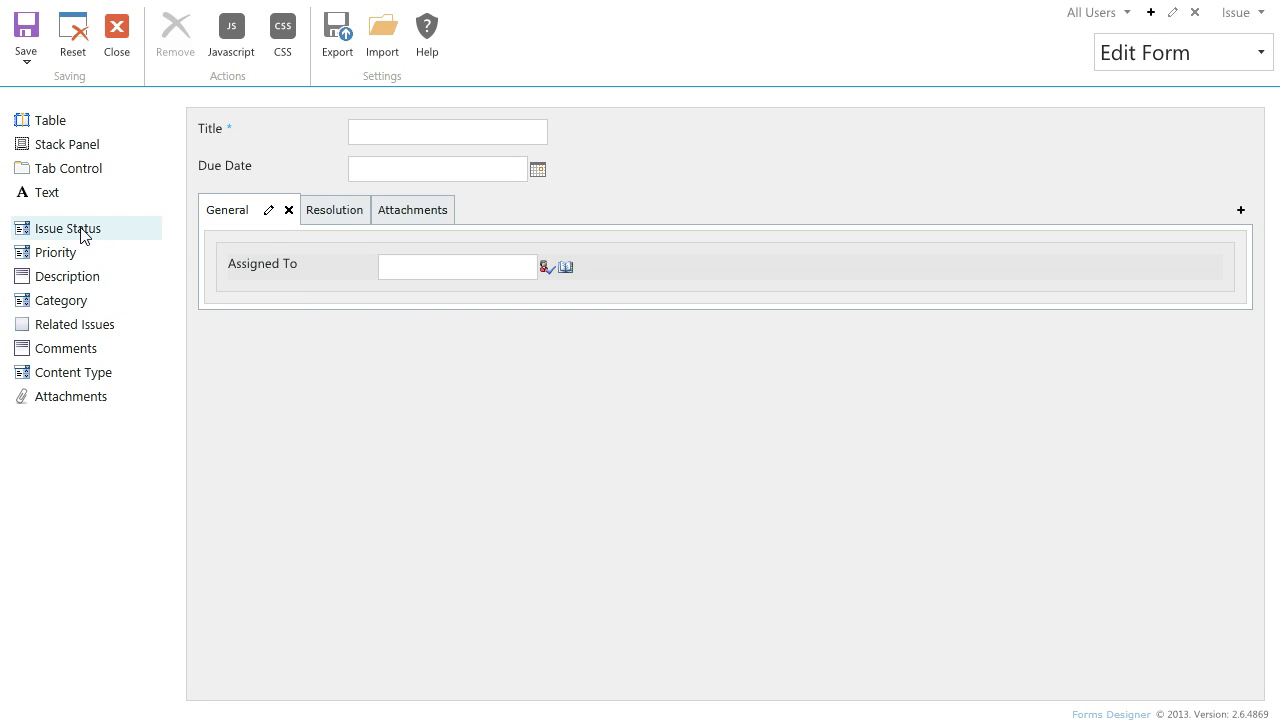
left_click_drag(80, 234, 1229, 266)
left_click_drag(60, 228, 223, 283)
left_click_drag(69, 254, 745, 309)
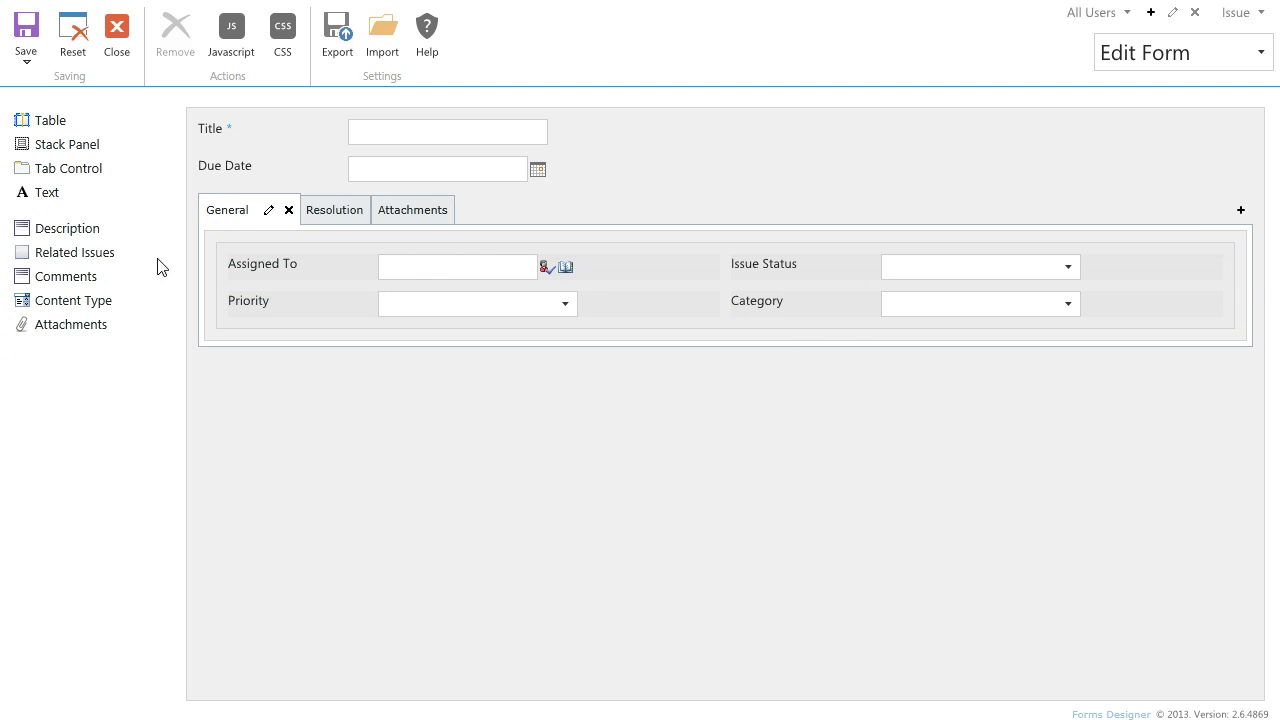
left_click_drag(86, 232, 250, 316)
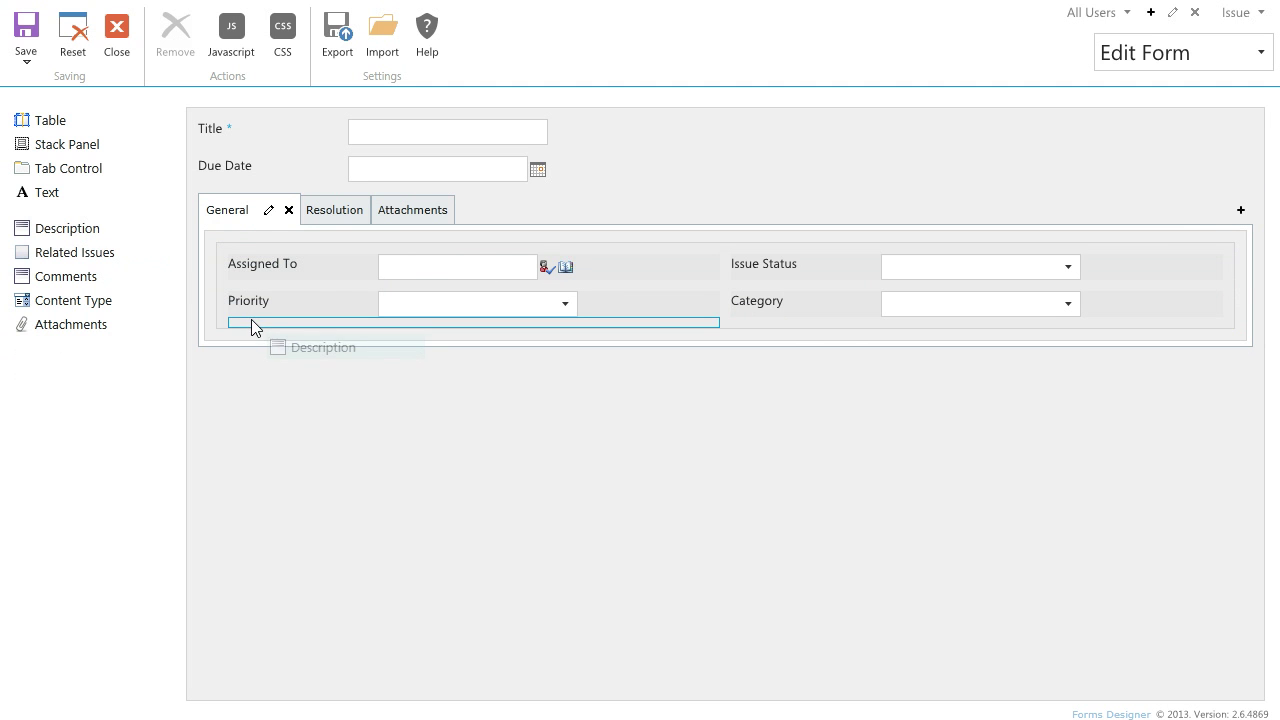
left_click_drag(251, 320, 251, 320)
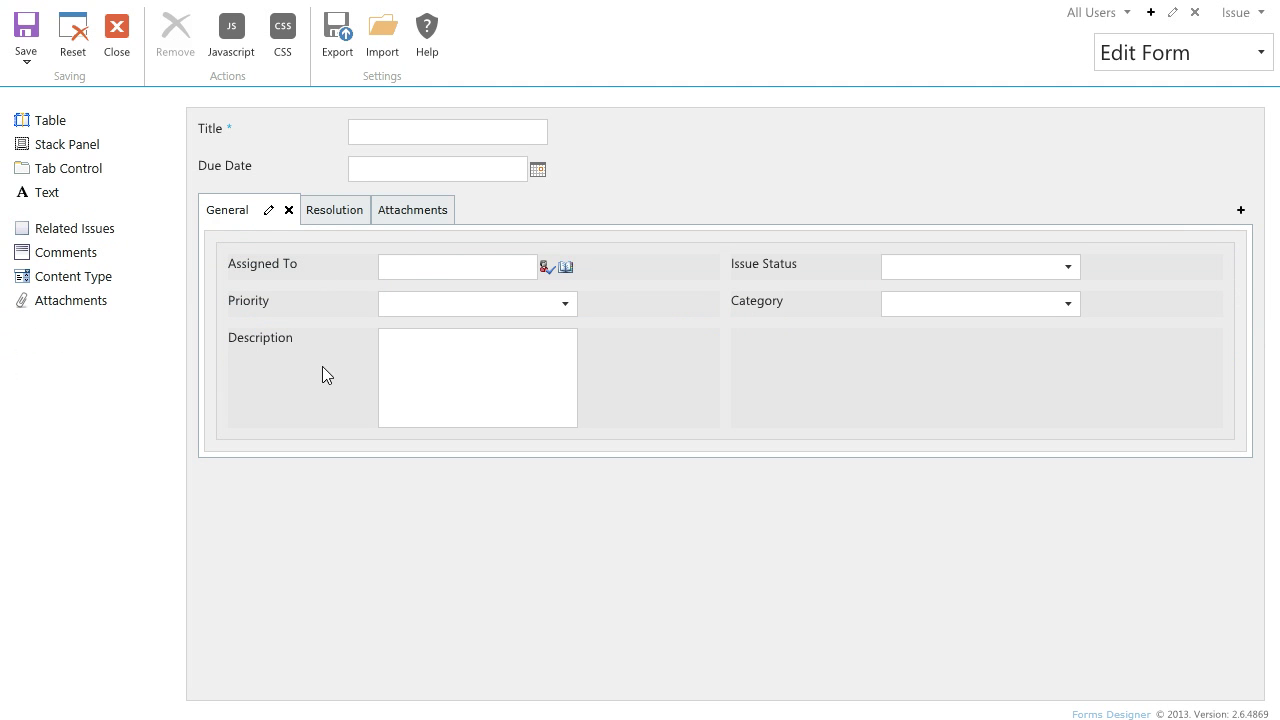
Put Related Issues and Comments on the Resolution tab and Attachments on its own tab
left_click(325, 210)
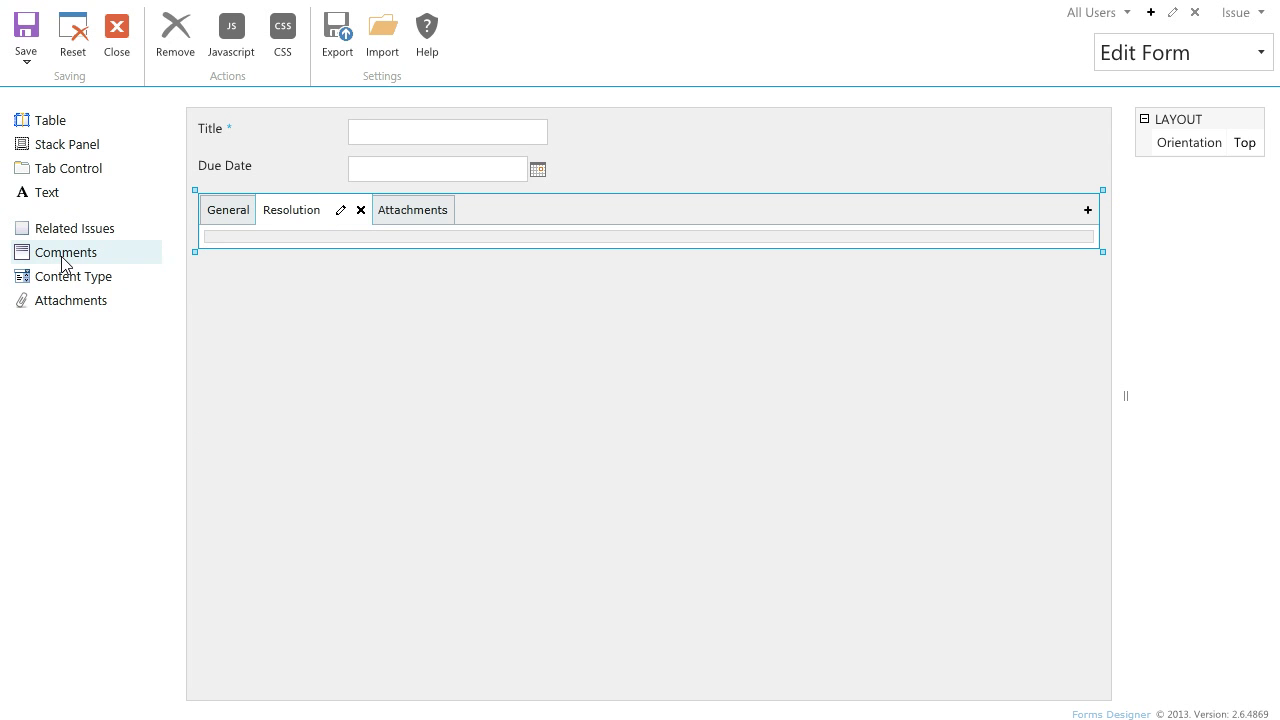
left_click_drag(63, 257, 197, 240)
left_click_drag(106, 229, 263, 249)
left_click(420, 216)
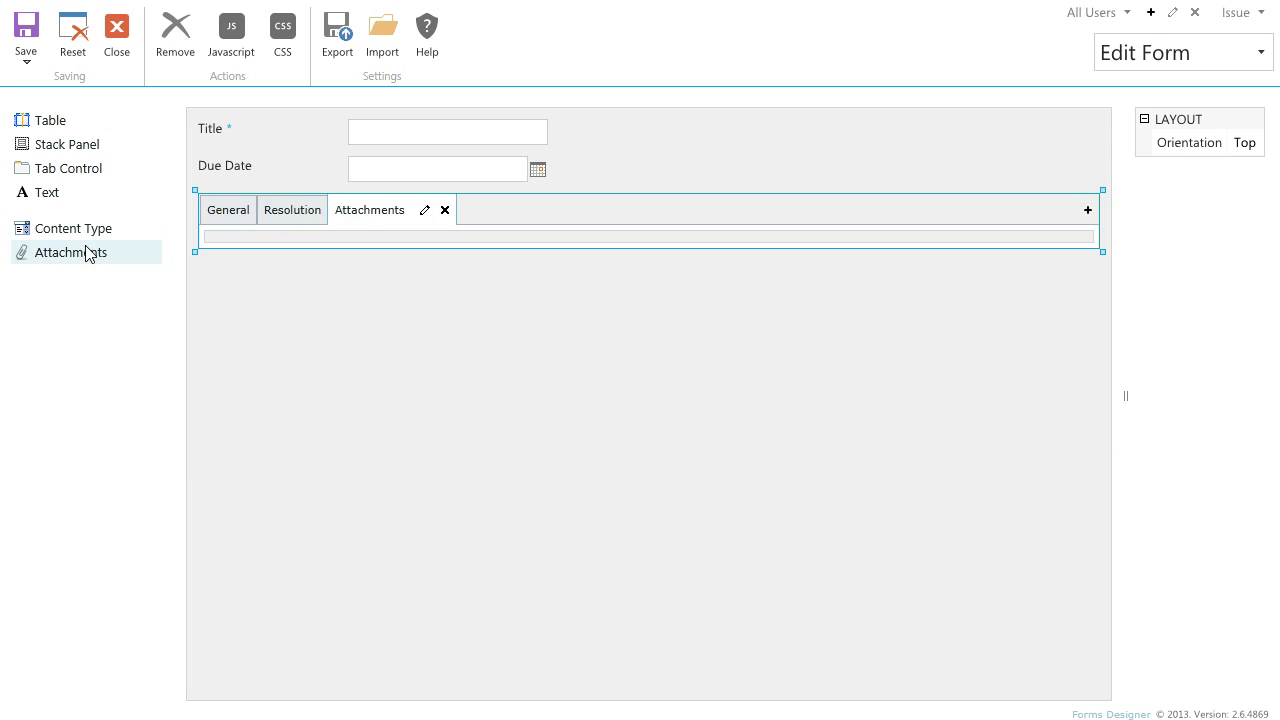
left_click_drag(88, 253, 231, 236)
left_click(232, 214)
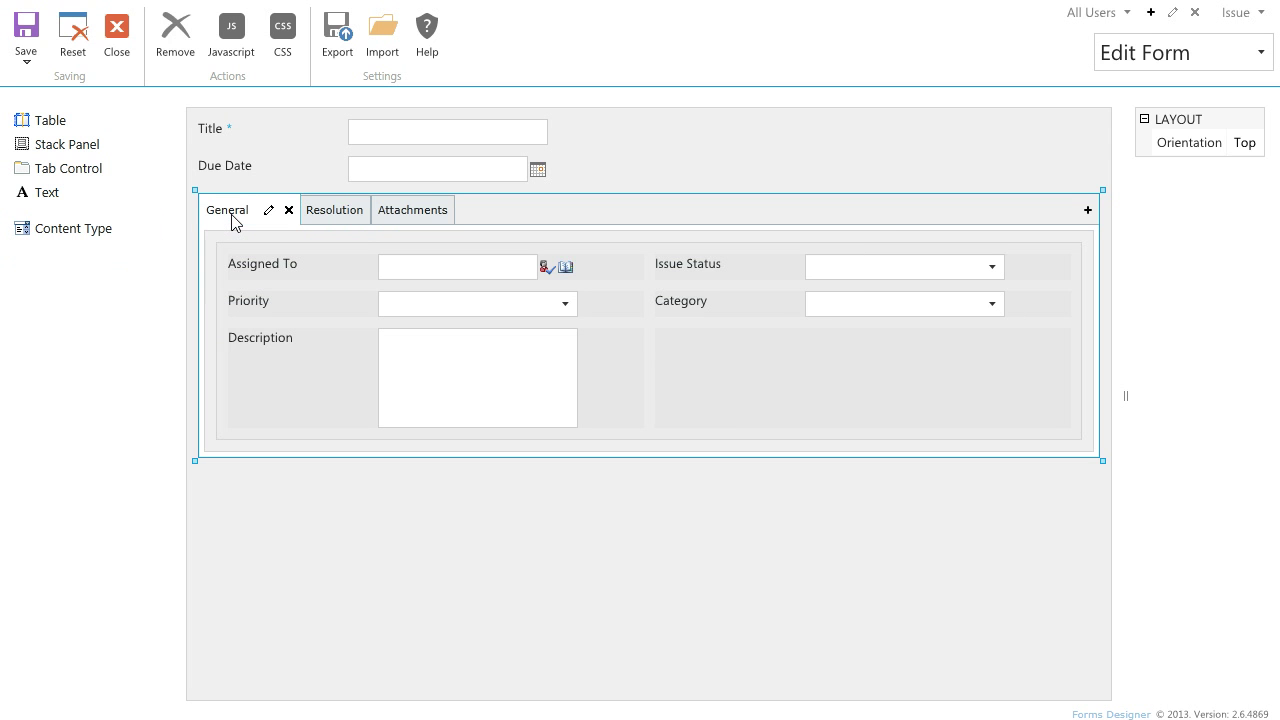
Set the title width of the Title and Due Date fields to 70
left_click(380, 142)
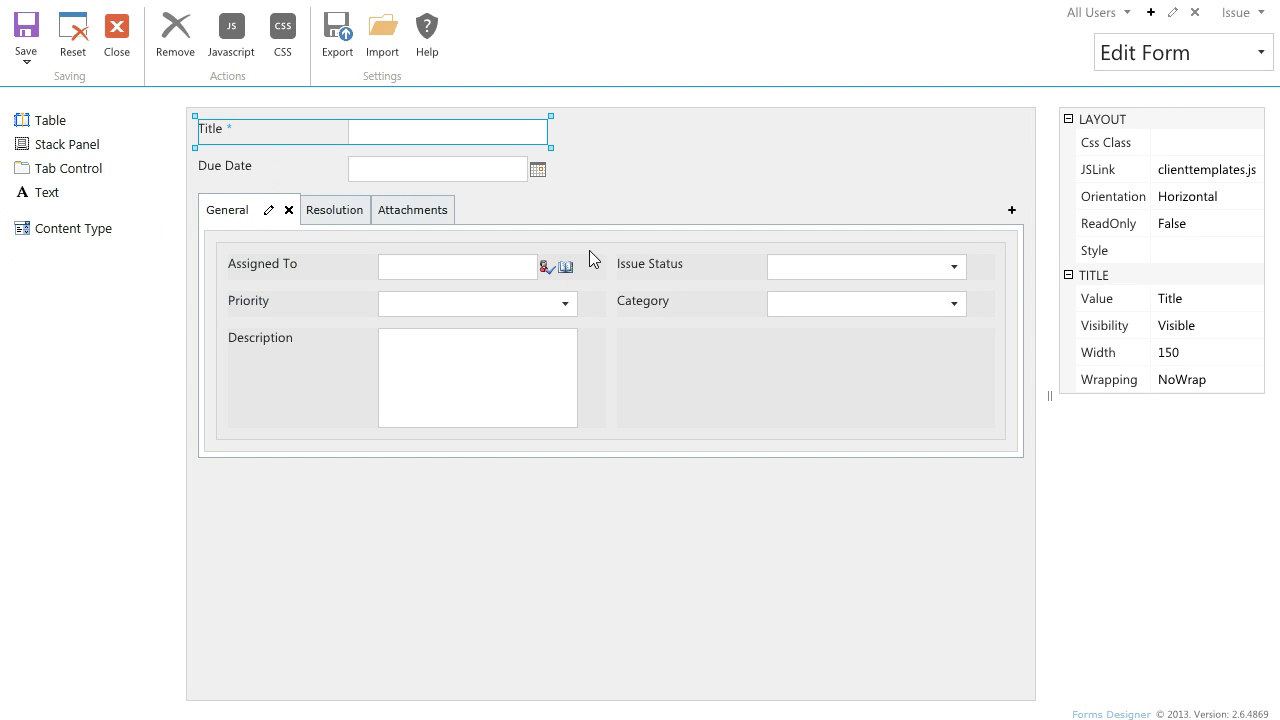
left_click(1200, 352)
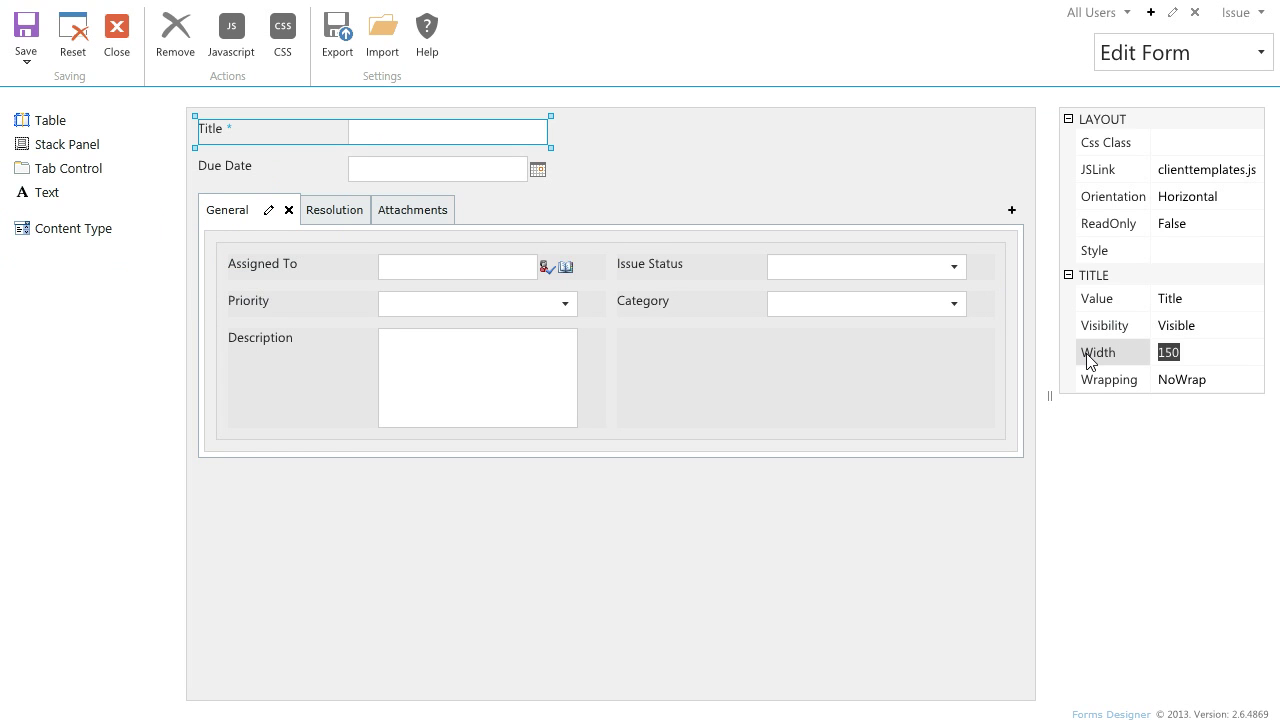
type("70")
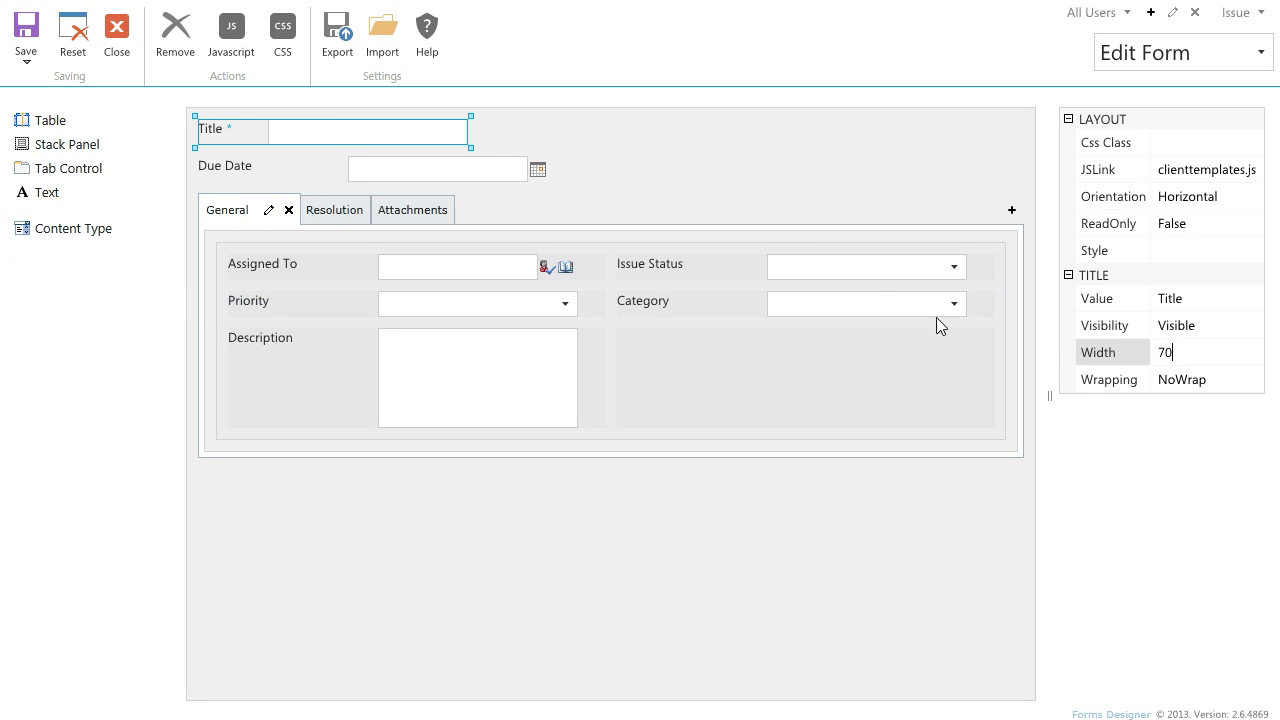
left_click(505, 173)
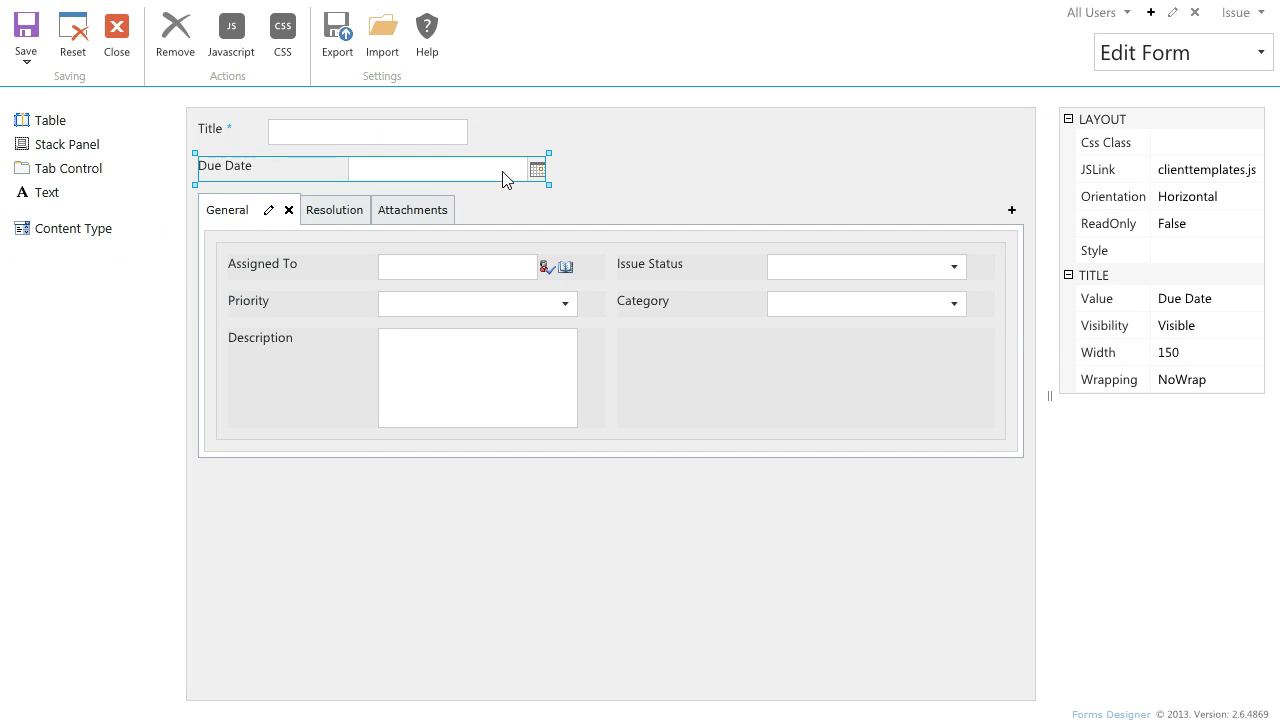
left_click(1205, 351)
type("70")
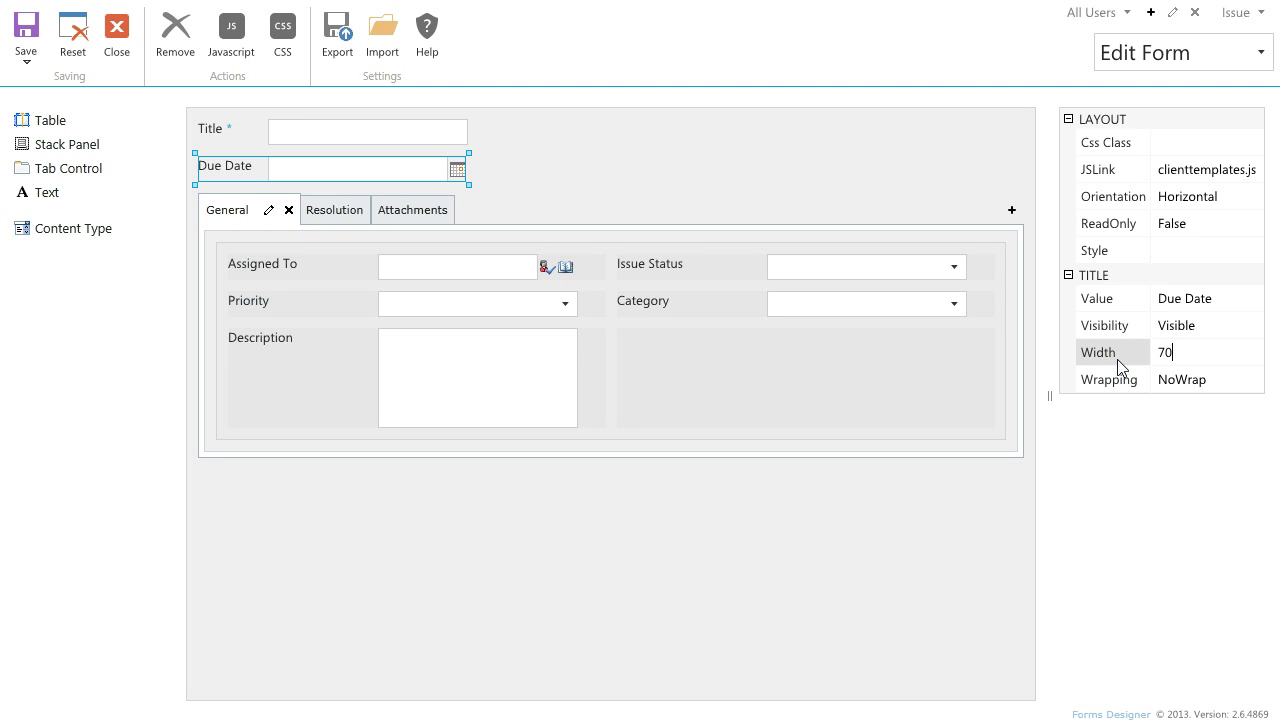
Set Assigned To and Issue Status to vertical orientation
left_click(353, 263)
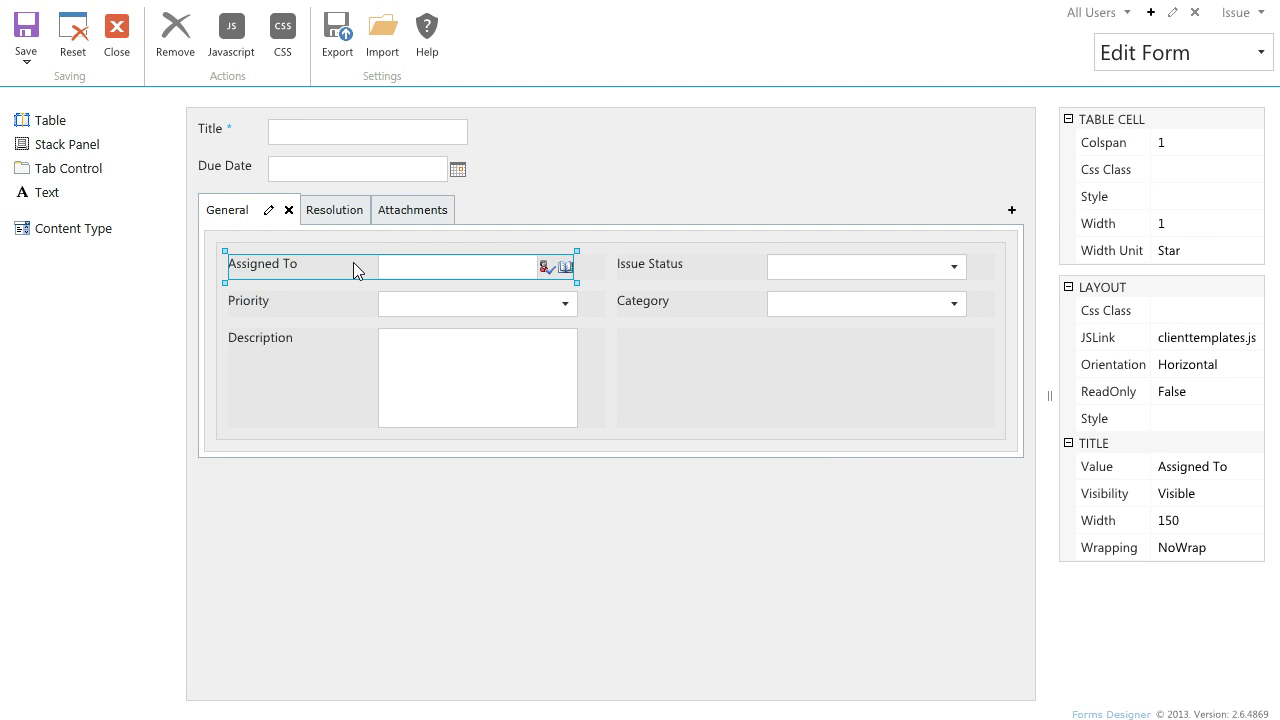
left_click(1190, 364)
left_click(1217, 365)
left_click(1210, 392)
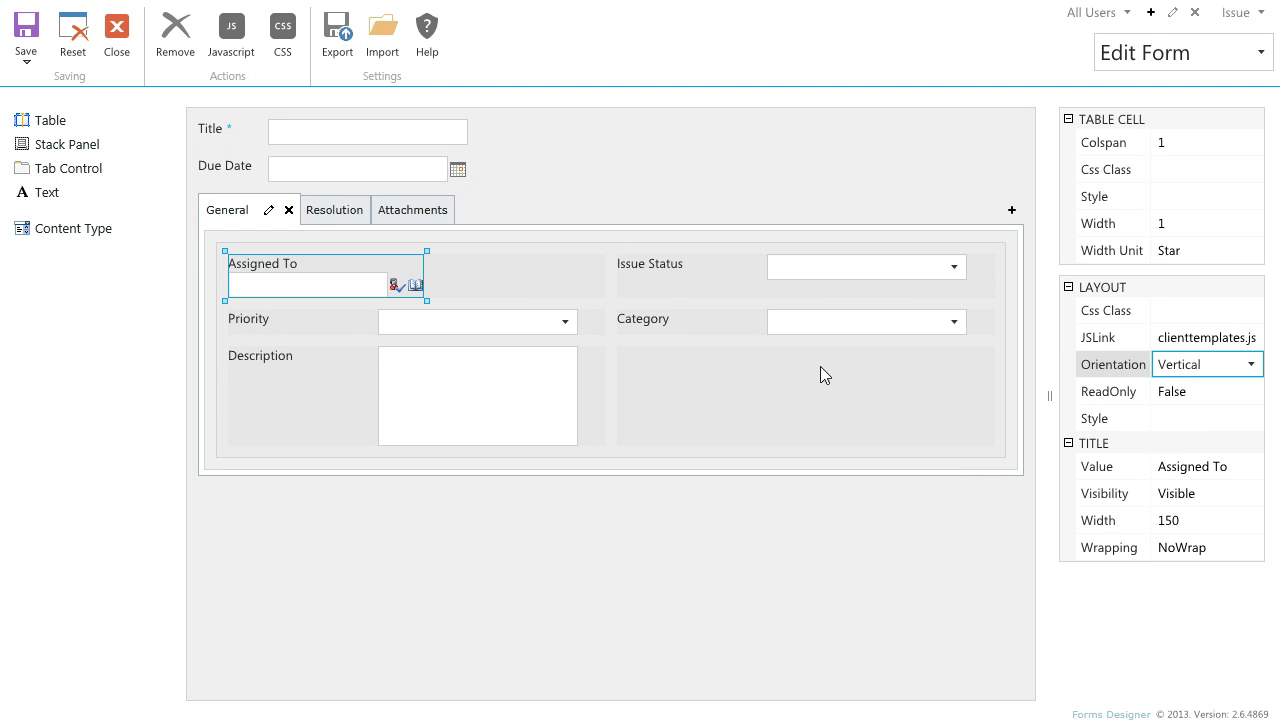
left_click(764, 262)
left_click(1184, 364)
left_click(1184, 364)
left_click(1200, 391)
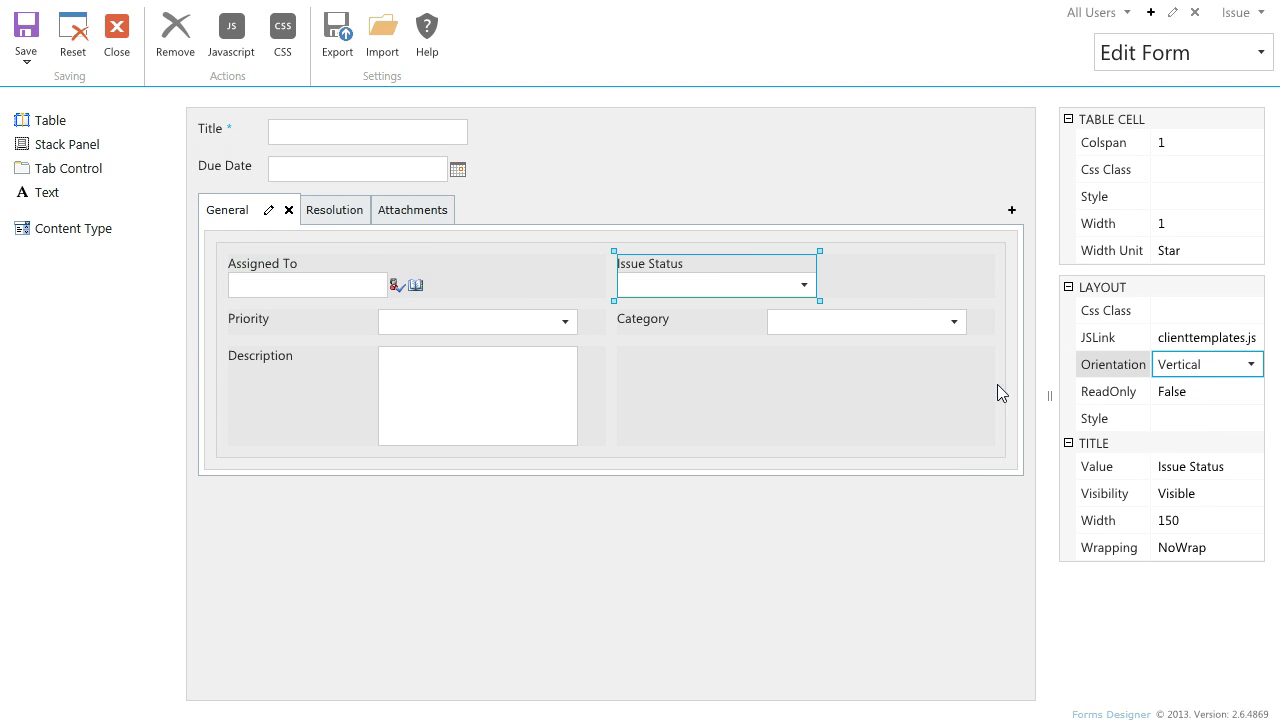
Set Category and Priority to vertical orientation as well
left_click(800, 332)
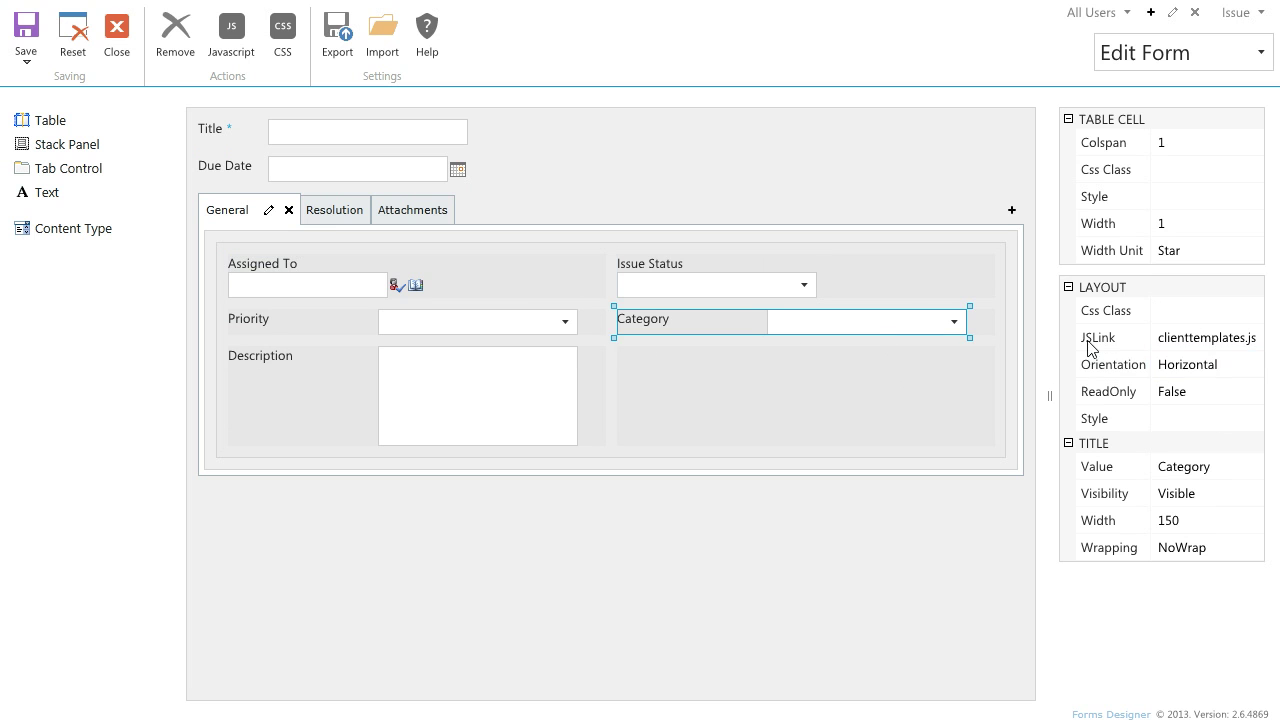
left_click(1200, 366)
left_click(1217, 363)
left_click(1206, 390)
left_click(1206, 393)
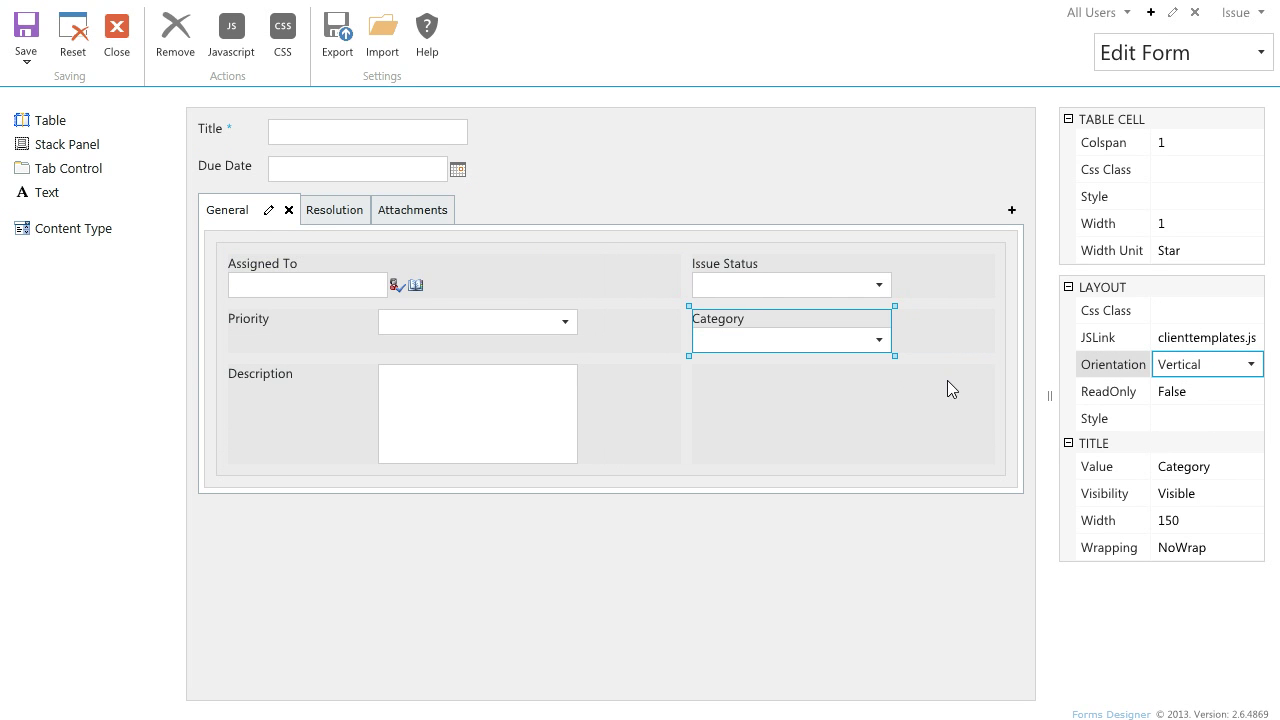
left_click(555, 330)
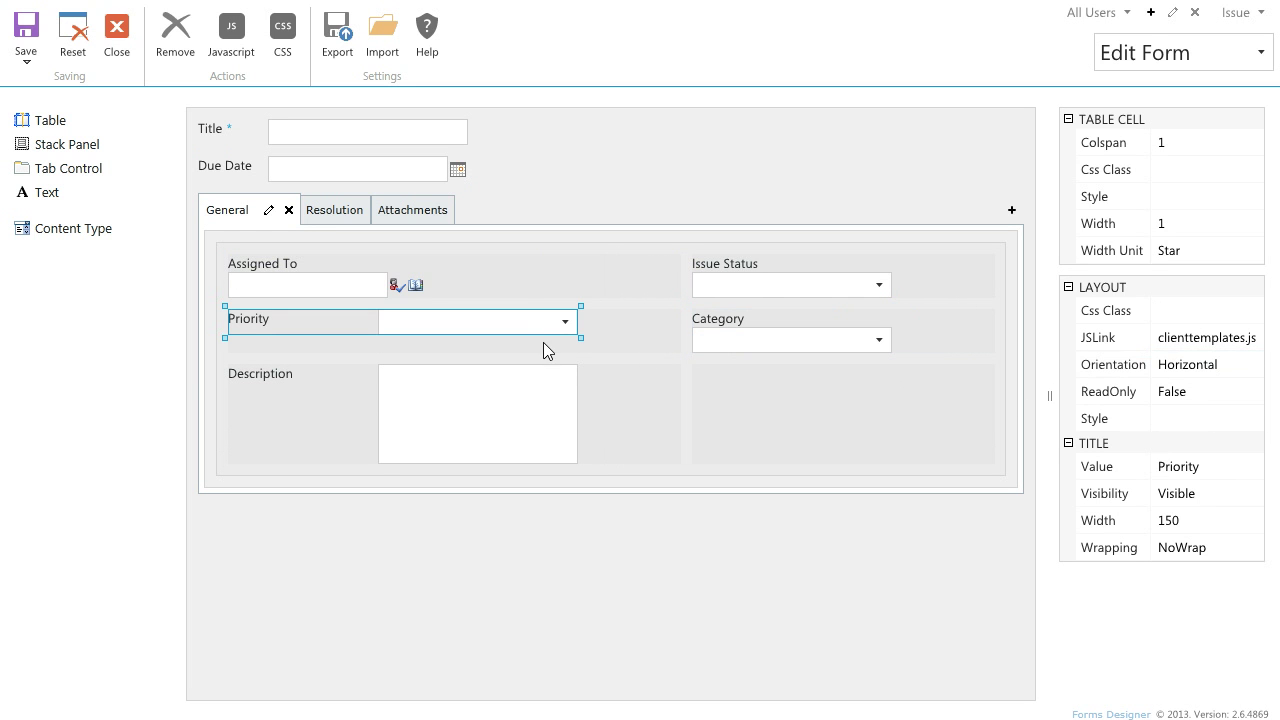
left_click(1223, 366)
left_click(1223, 366)
left_click(1206, 390)
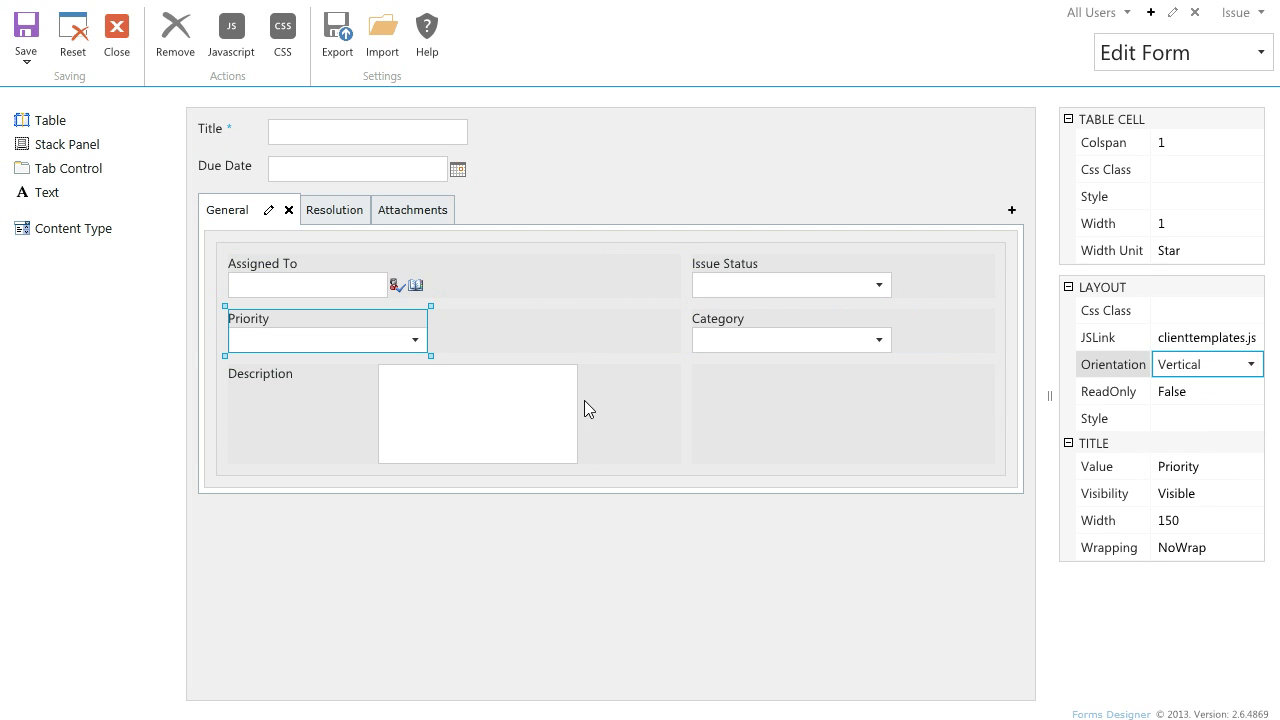
left_click(500, 415)
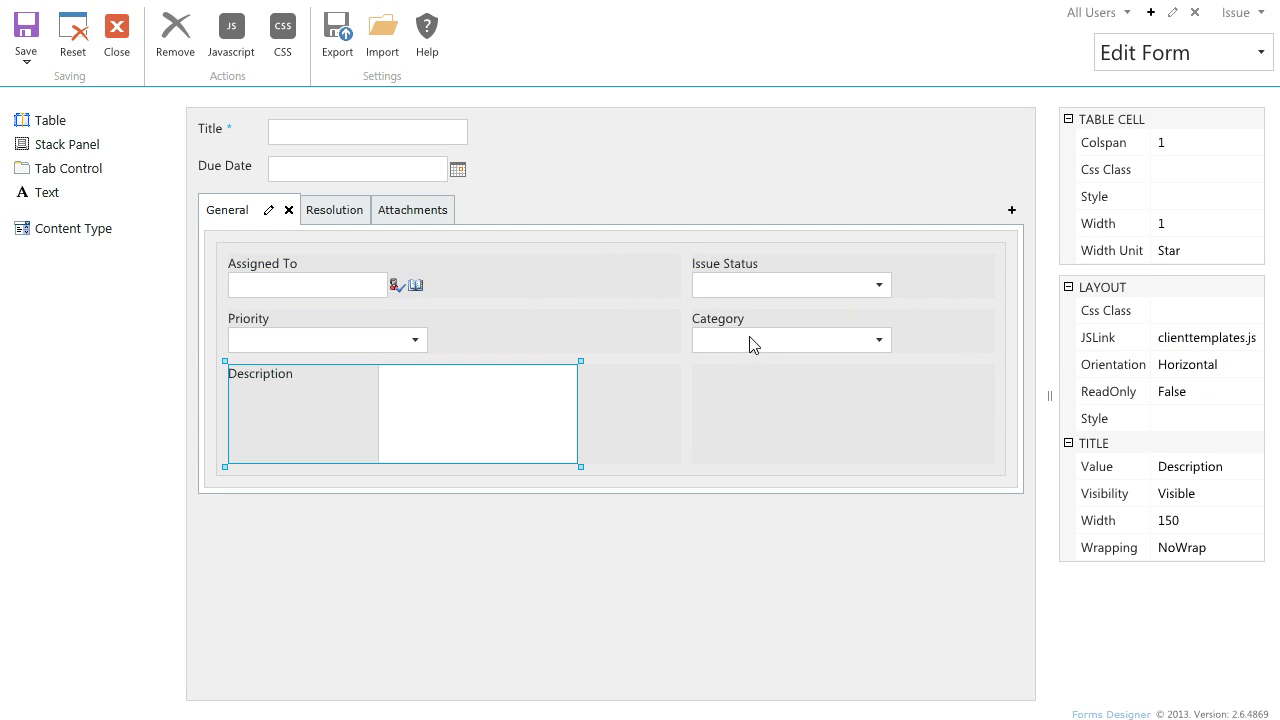
Make Description span 2 columns with its title collapsed, then view the Resolution tab
left_click(1150, 144)
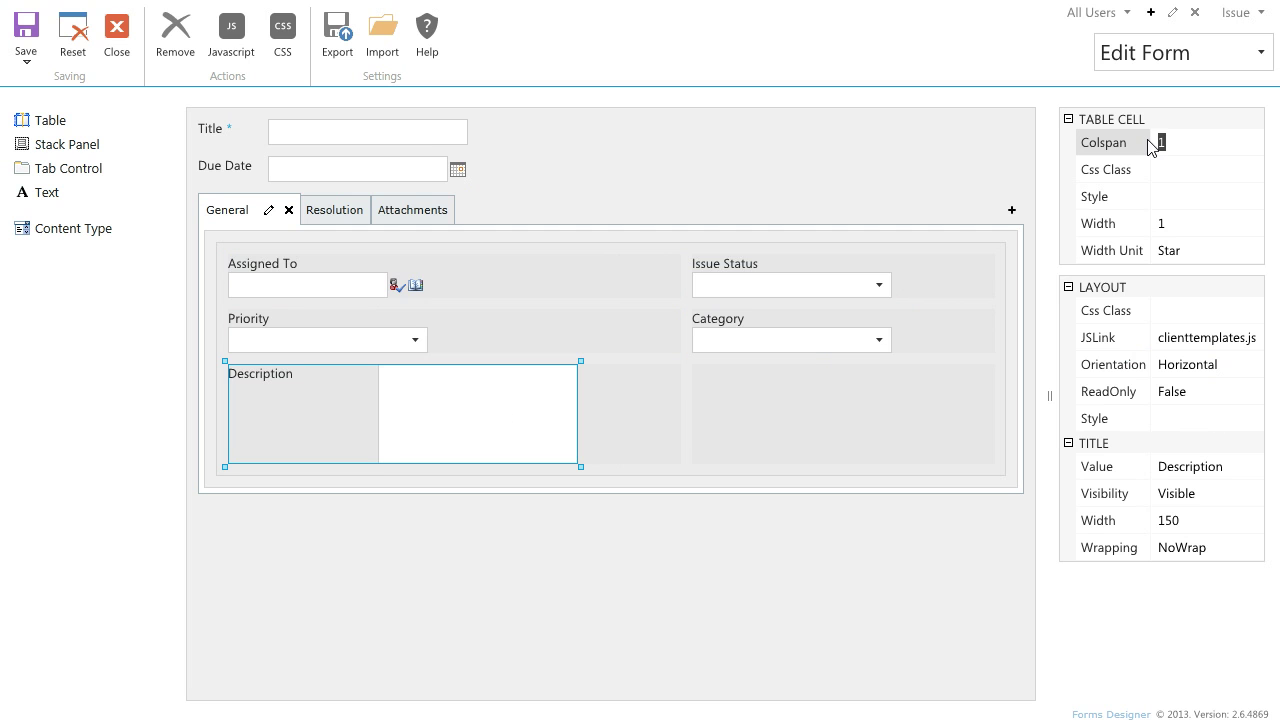
type("2")
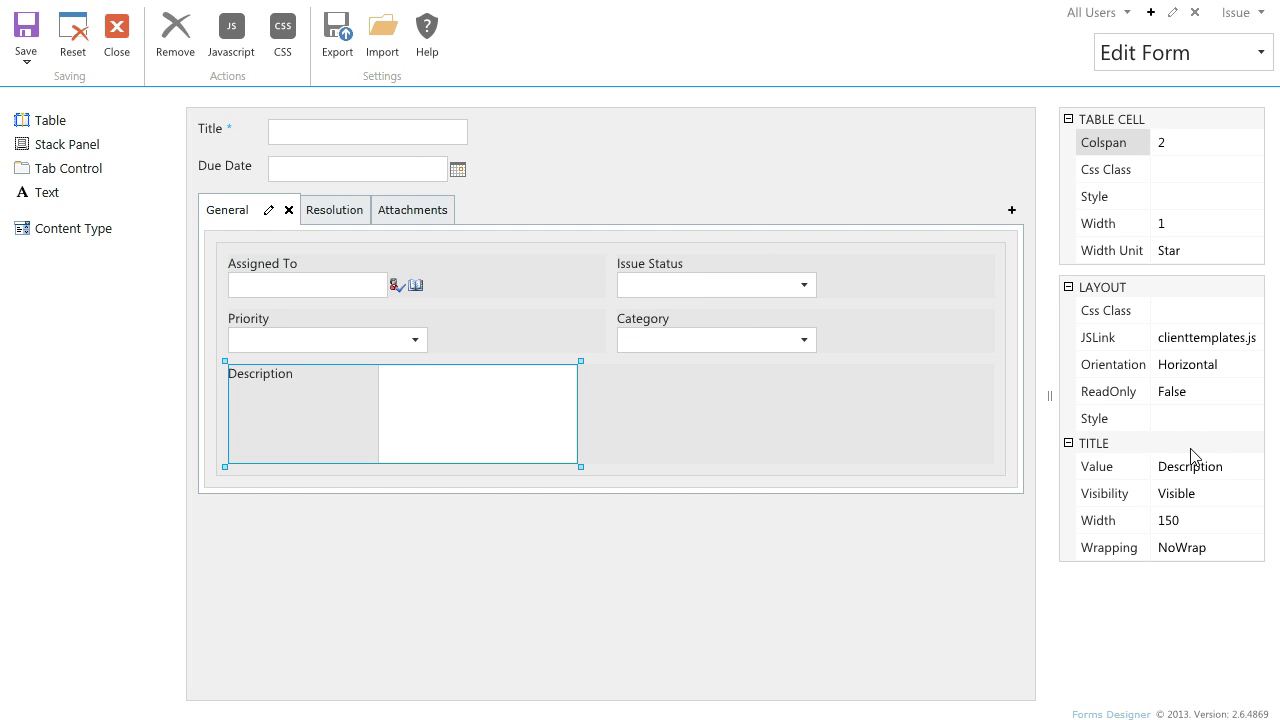
left_click(1198, 487)
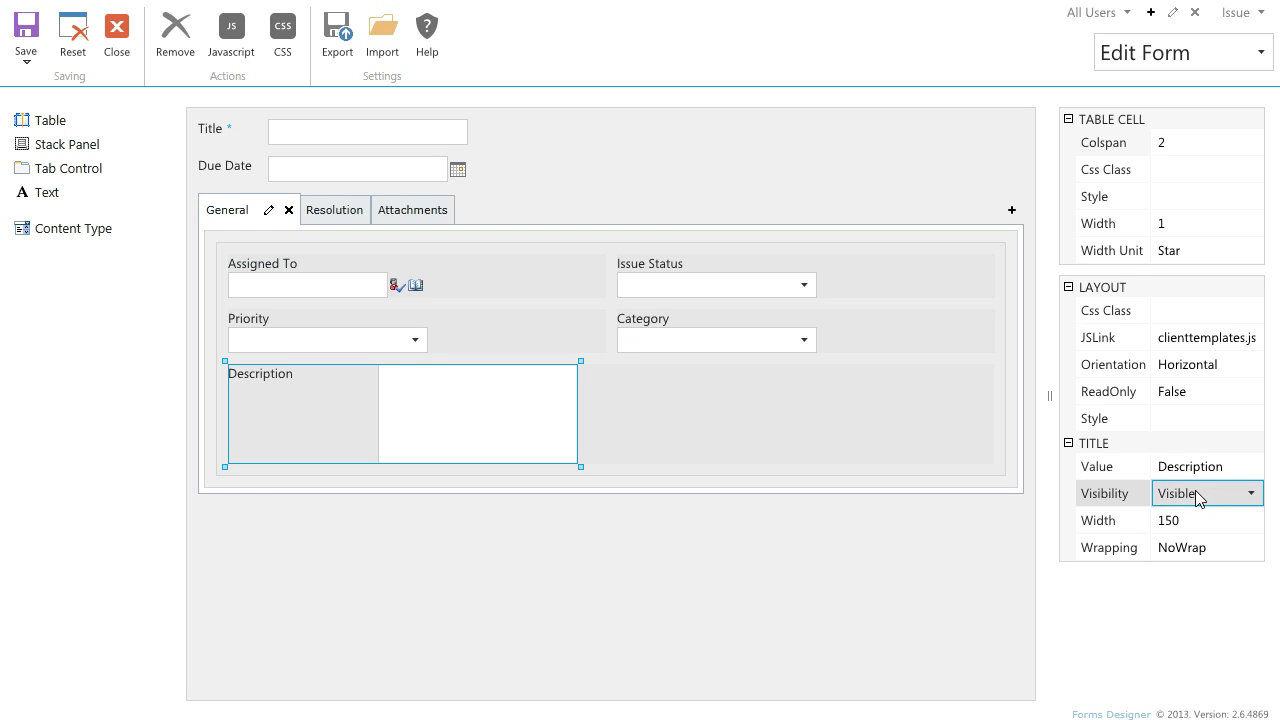
left_click(1215, 495)
left_click(1175, 542)
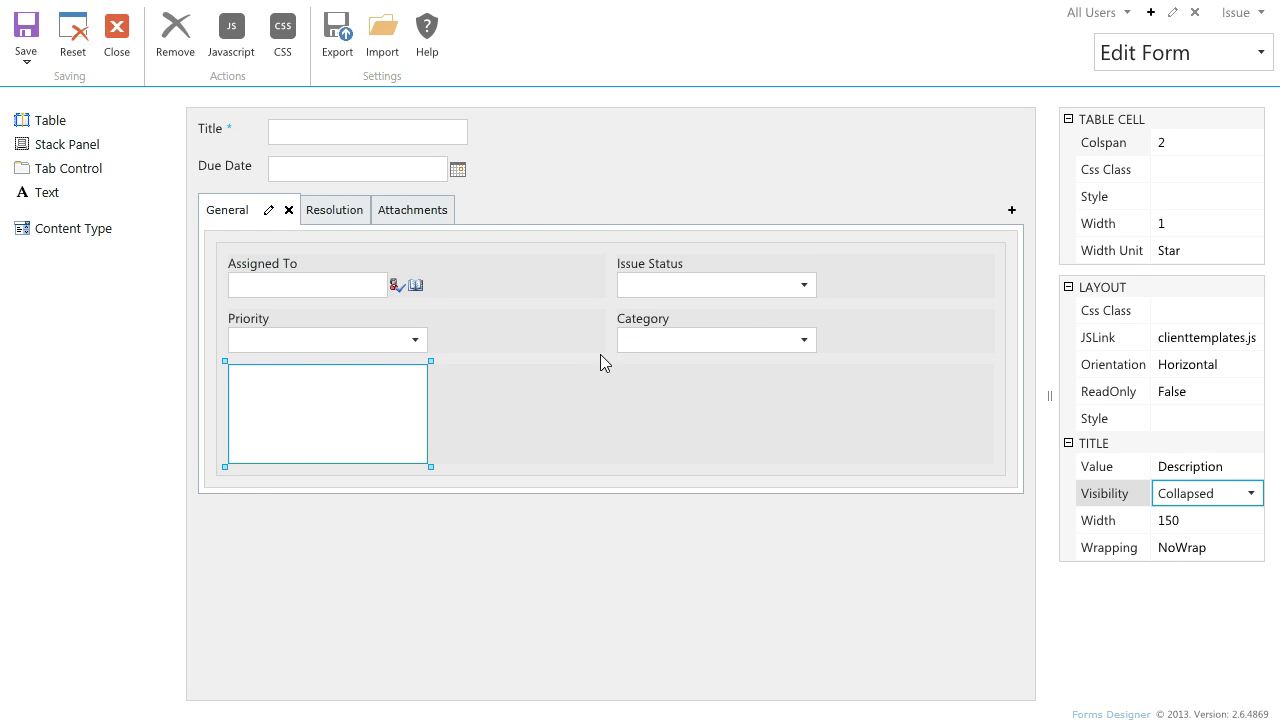
left_click(334, 214)
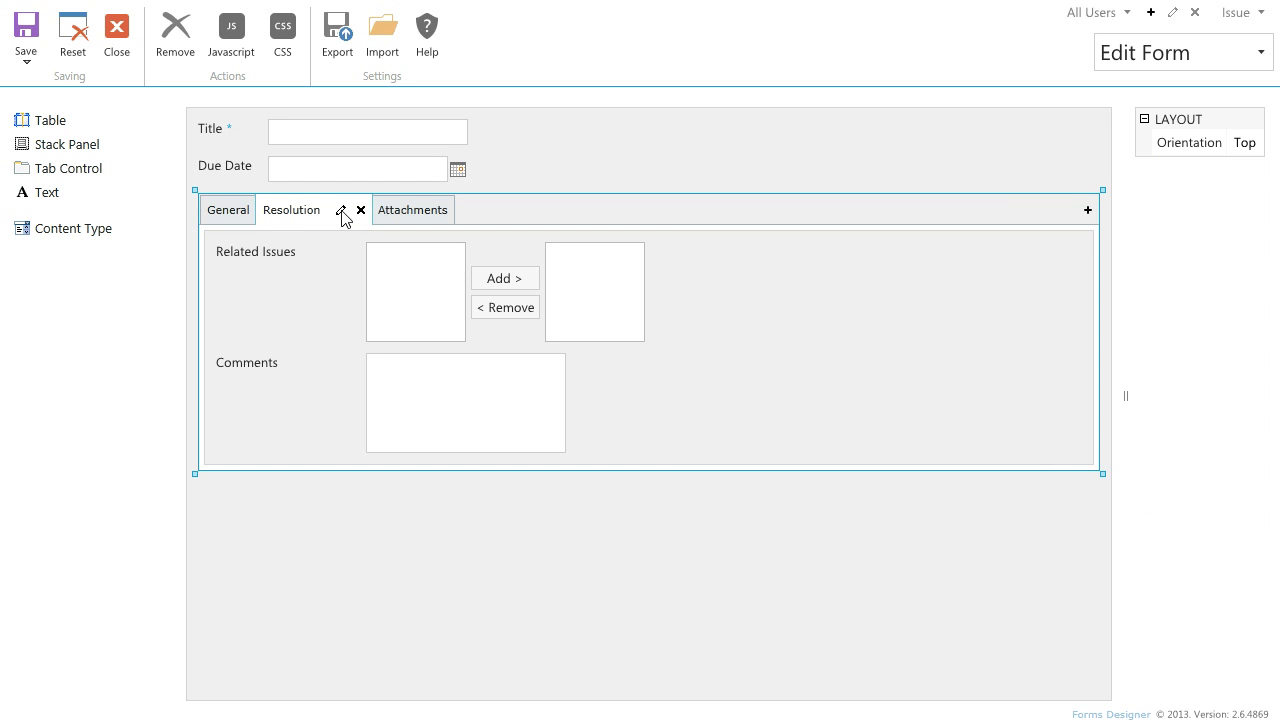
Set the Attachments field's title visibility to Collapsed on the Attachments tab
left_click(400, 216)
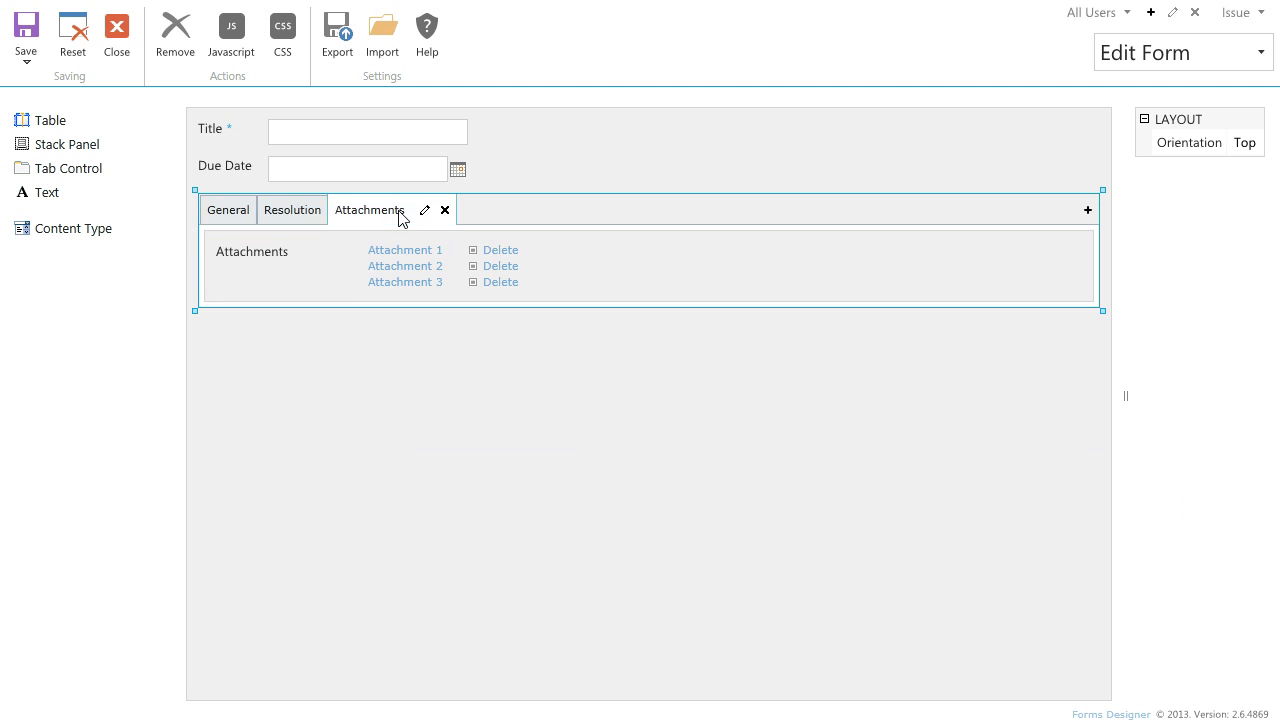
left_click(322, 273)
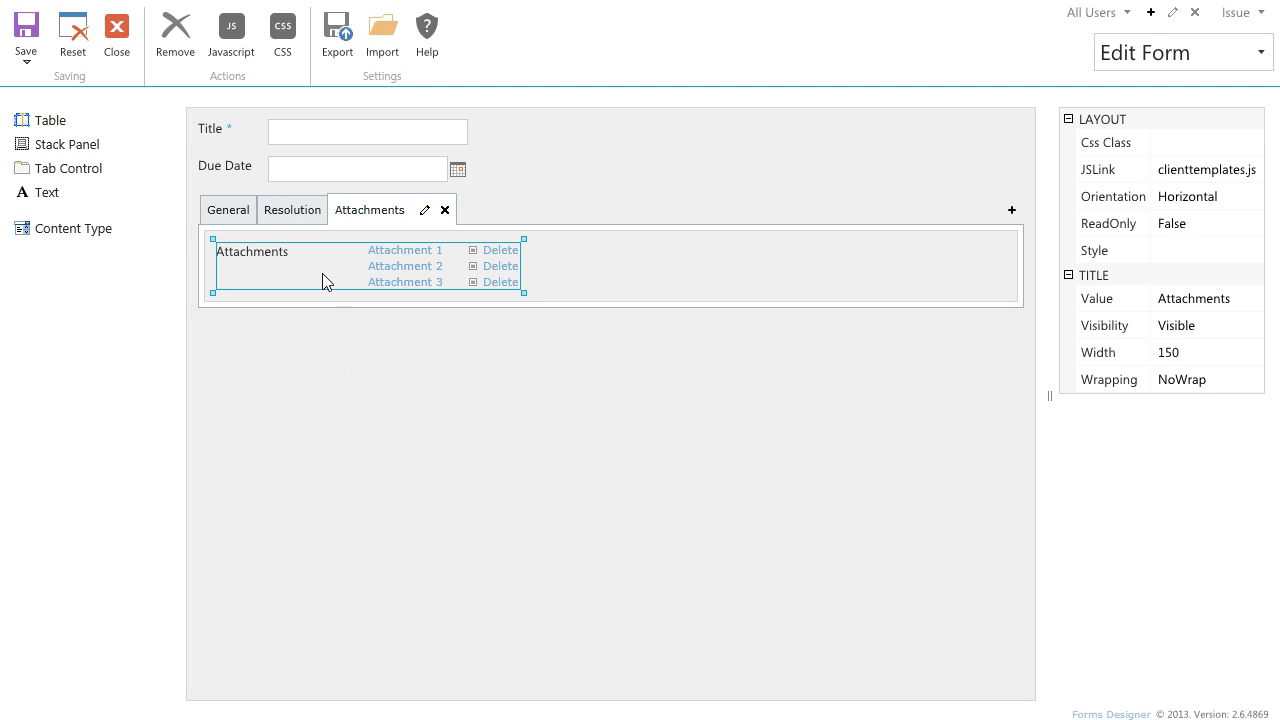
left_click(1206, 325)
left_click(1226, 329)
left_click(1193, 378)
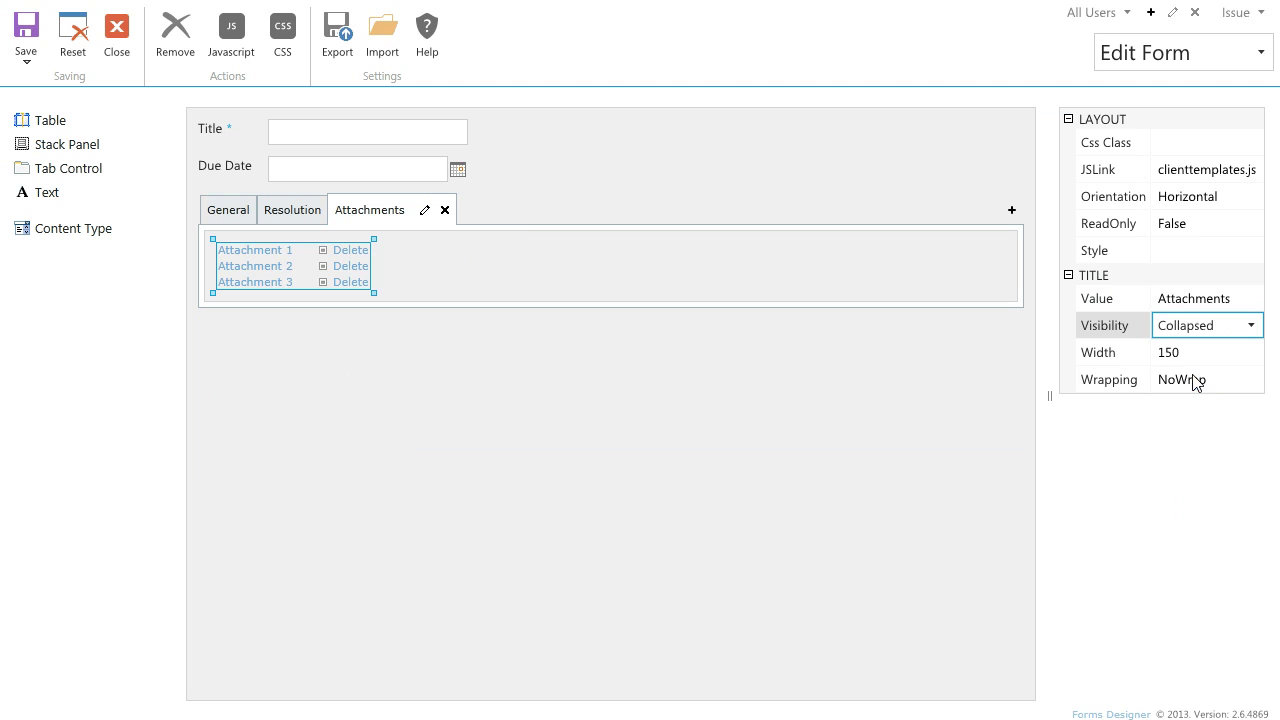
Save the layout to the Display Form and New Form as well
left_click(25, 60)
left_click(19, 86)
left_click(19, 111)
Save the form layout and start a new issue titled 'the new issue'
left_click(62, 168)
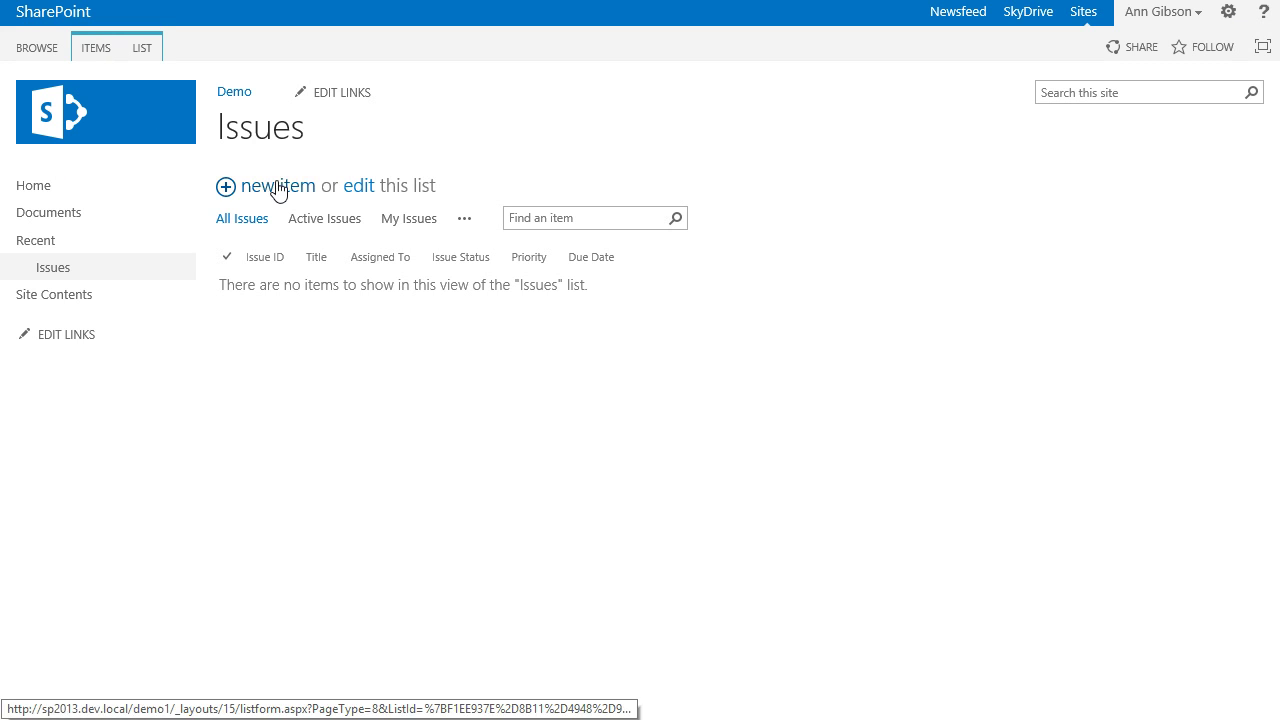
left_click(271, 192)
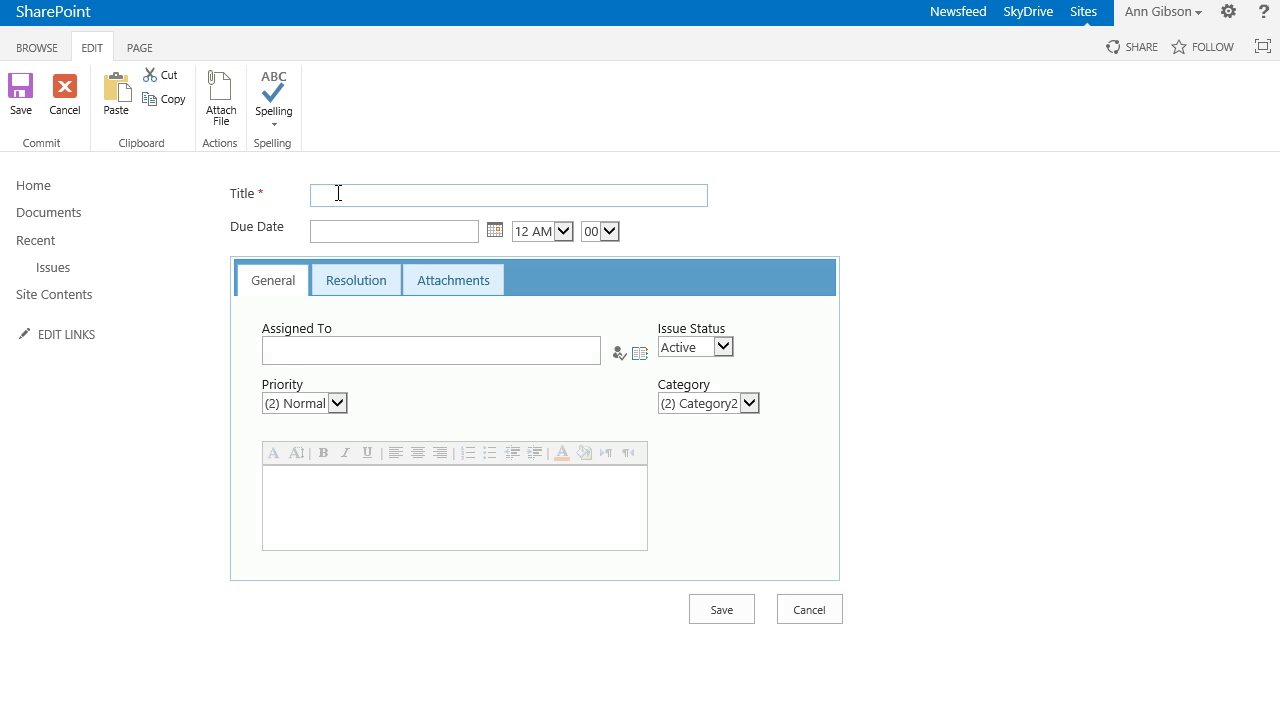
type("the new issue")
Set the due date to 5/7/2013 and resolve a user in the Assigned To field
left_click(494, 230)
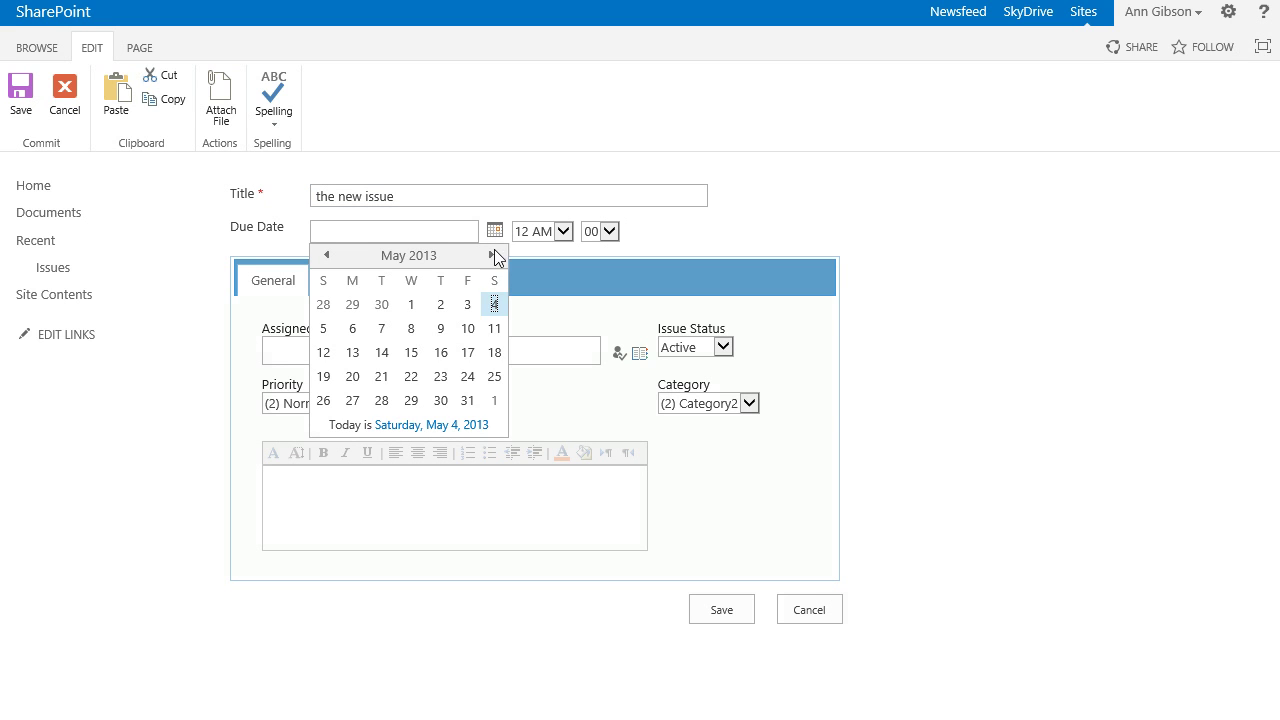
left_click(382, 330)
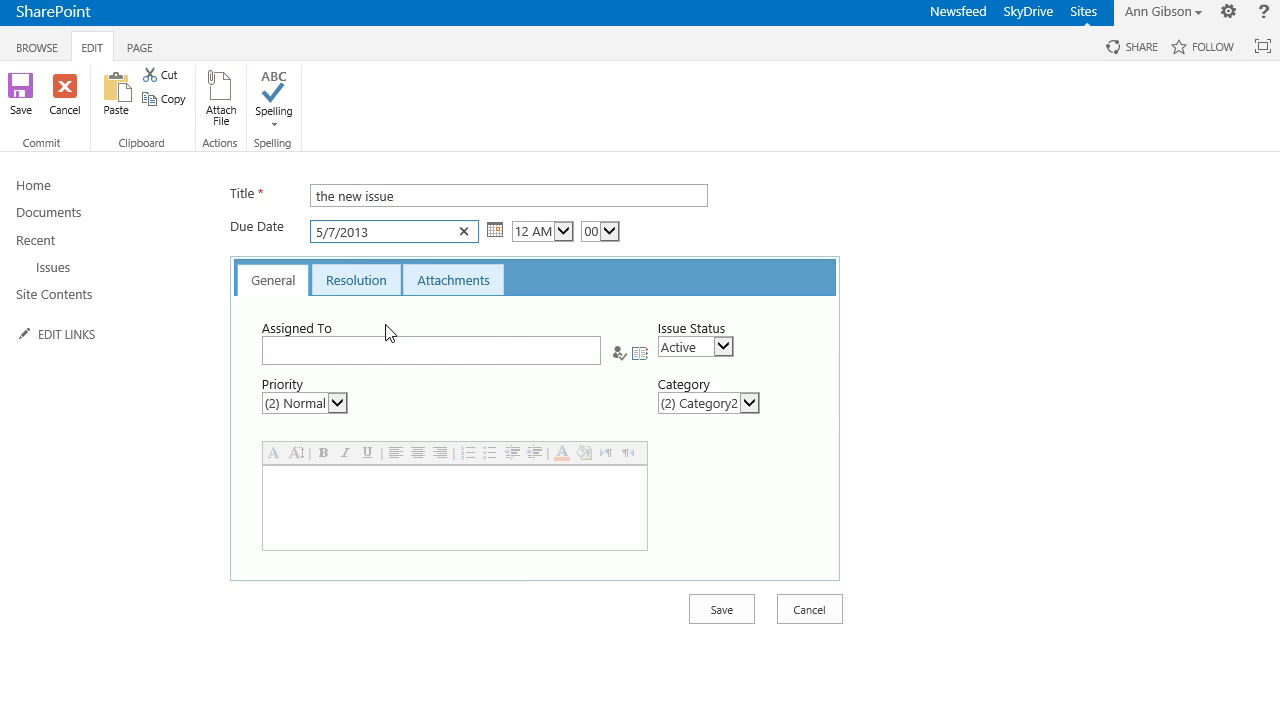
left_click(385, 354)
type("bob")
key("ctrl+k")
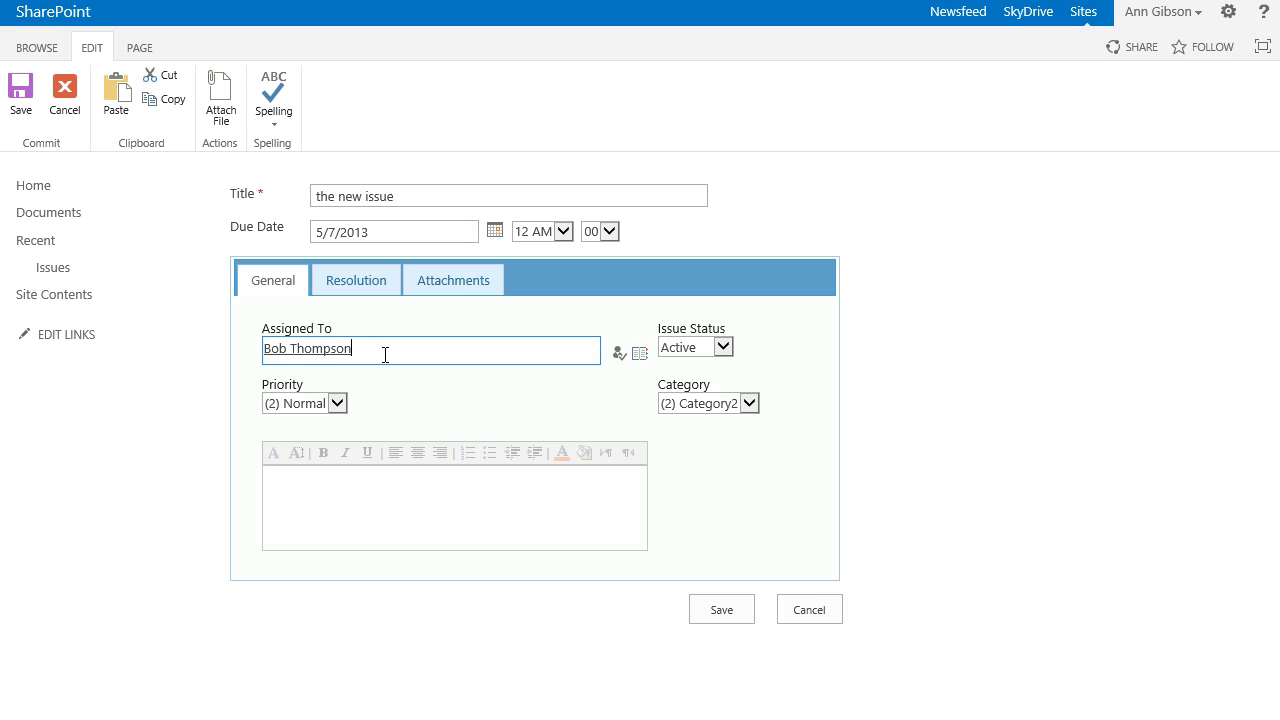
Attach the 2012.oxps file to the issue
left_click(458, 283)
left_click(224, 105)
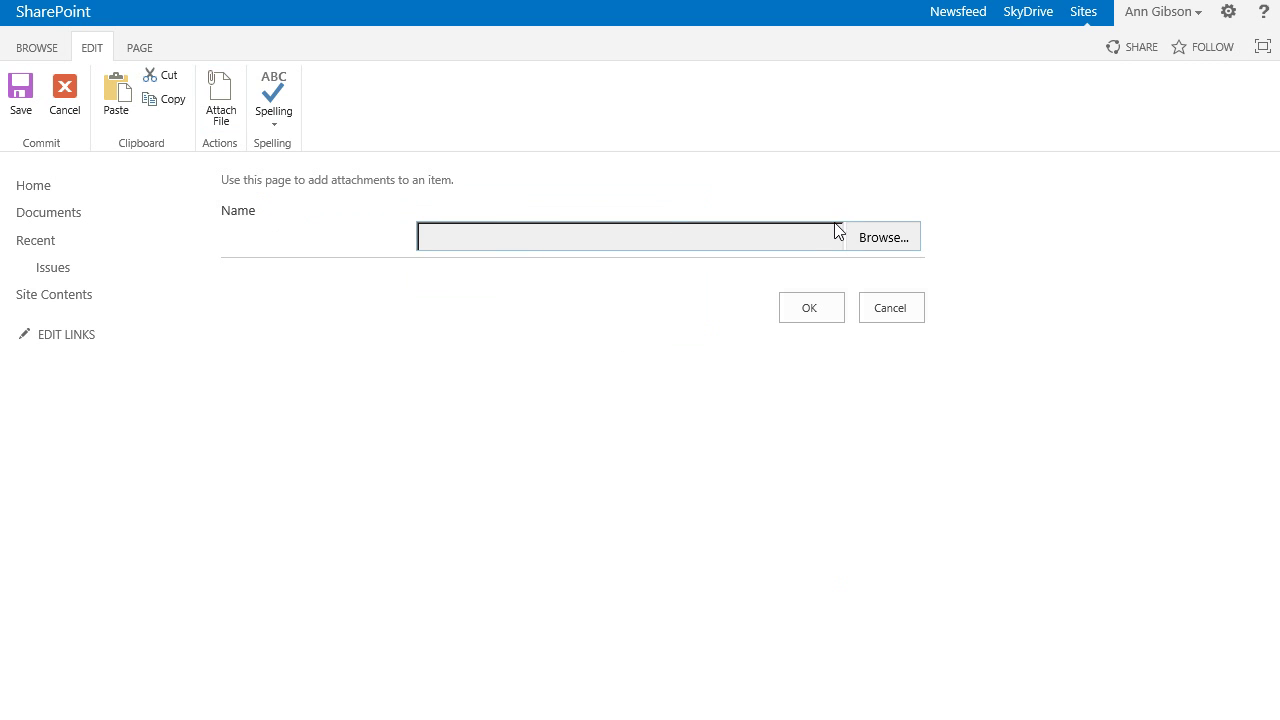
left_click(866, 239)
double_click(213, 90)
left_click(808, 310)
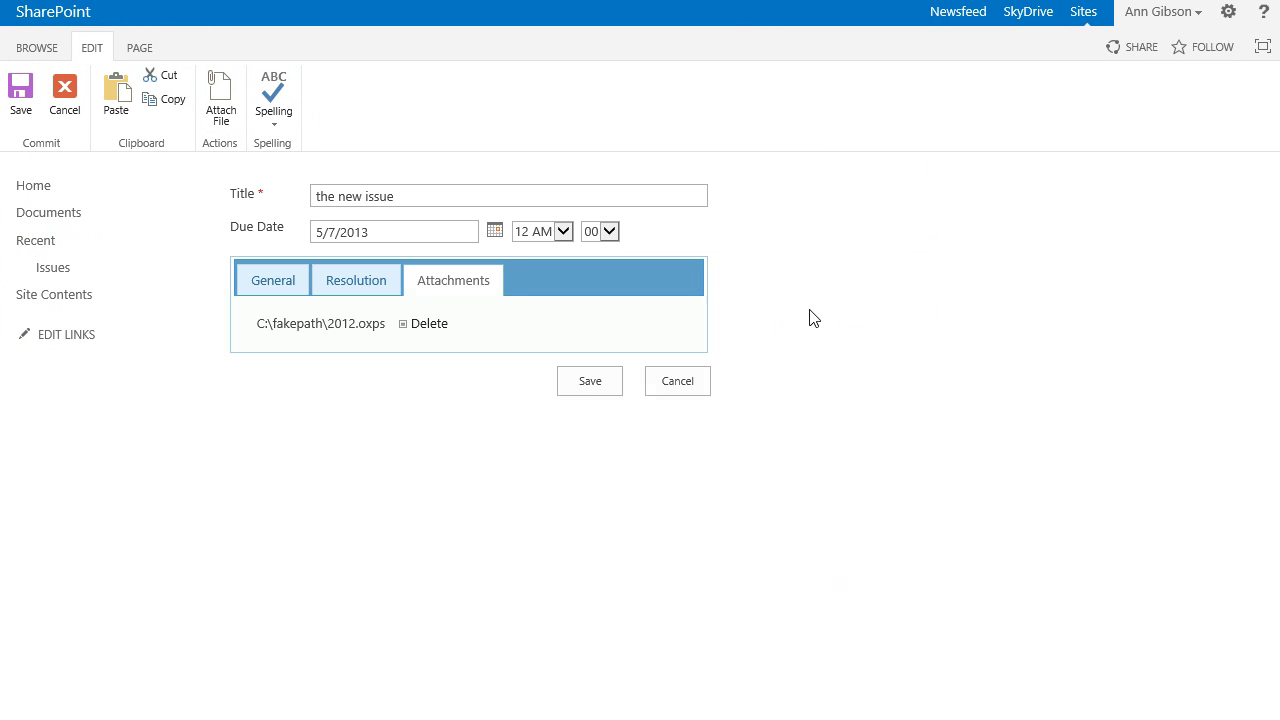
Save the new issue, then check its Resolution tab in the edit form and cancel unchanged
left_click(589, 381)
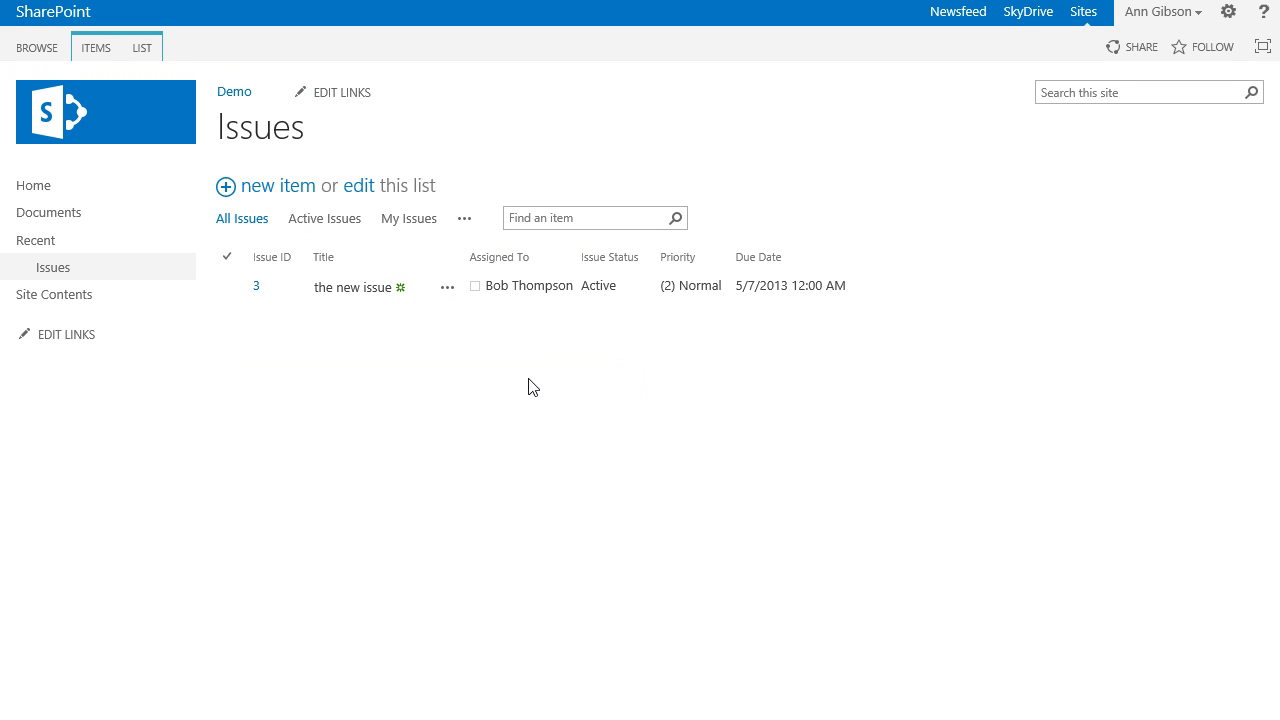
left_click(447, 290)
left_click(447, 297)
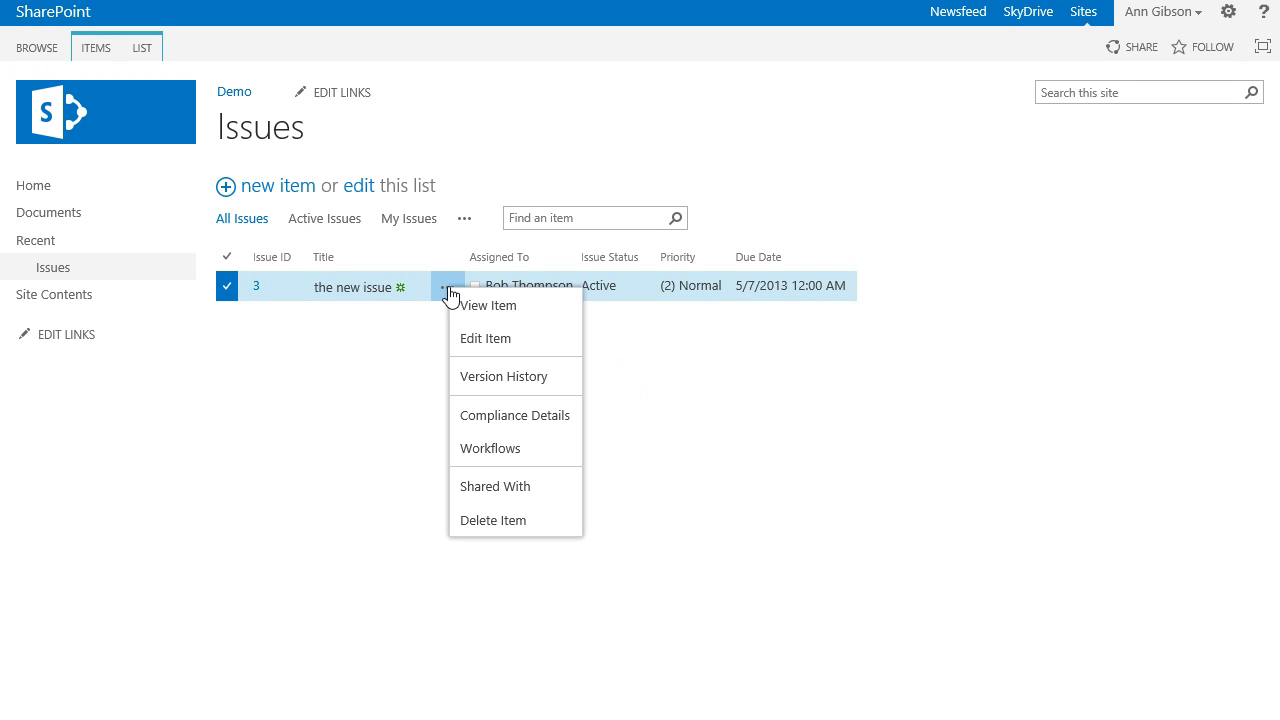
left_click(481, 350)
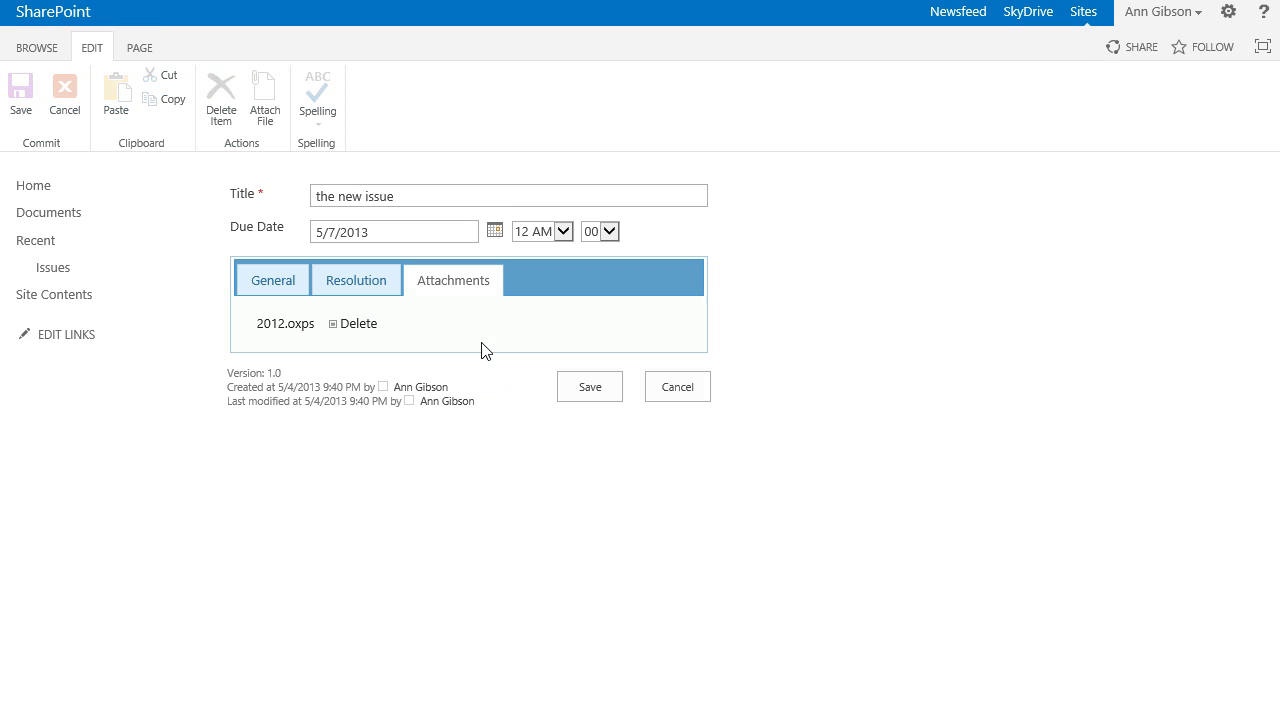
left_click(264, 290)
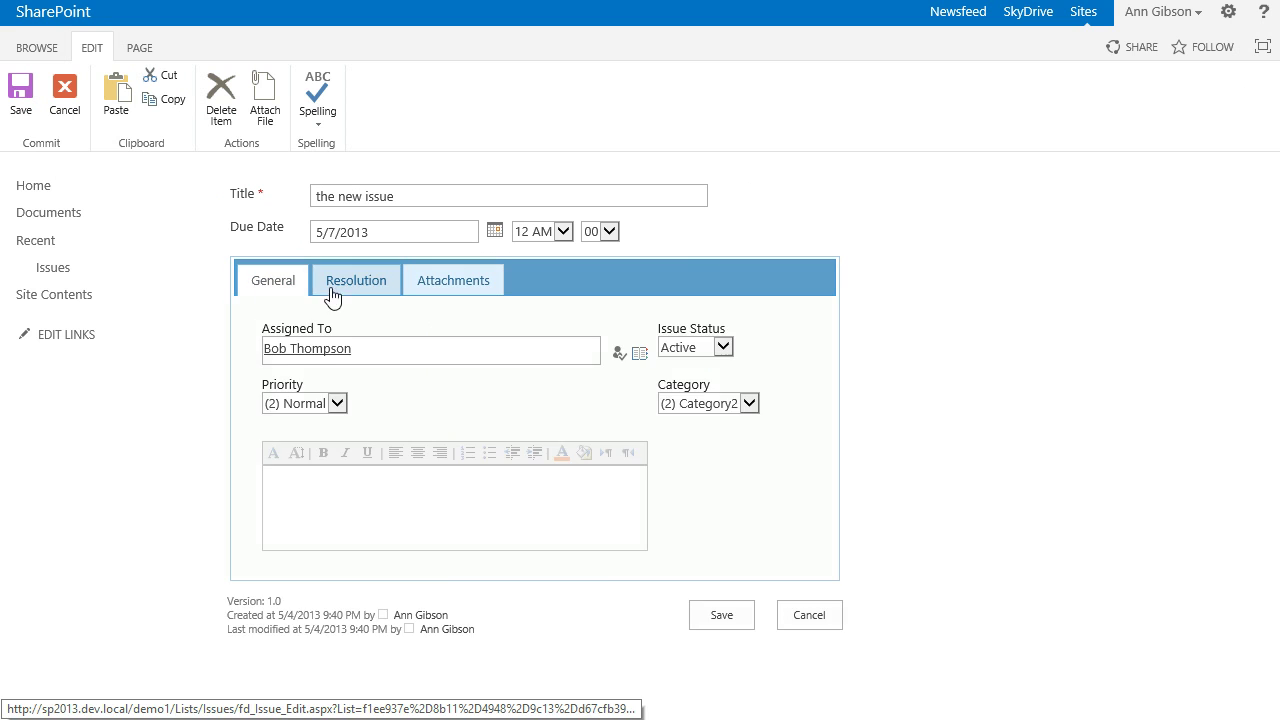
left_click(352, 281)
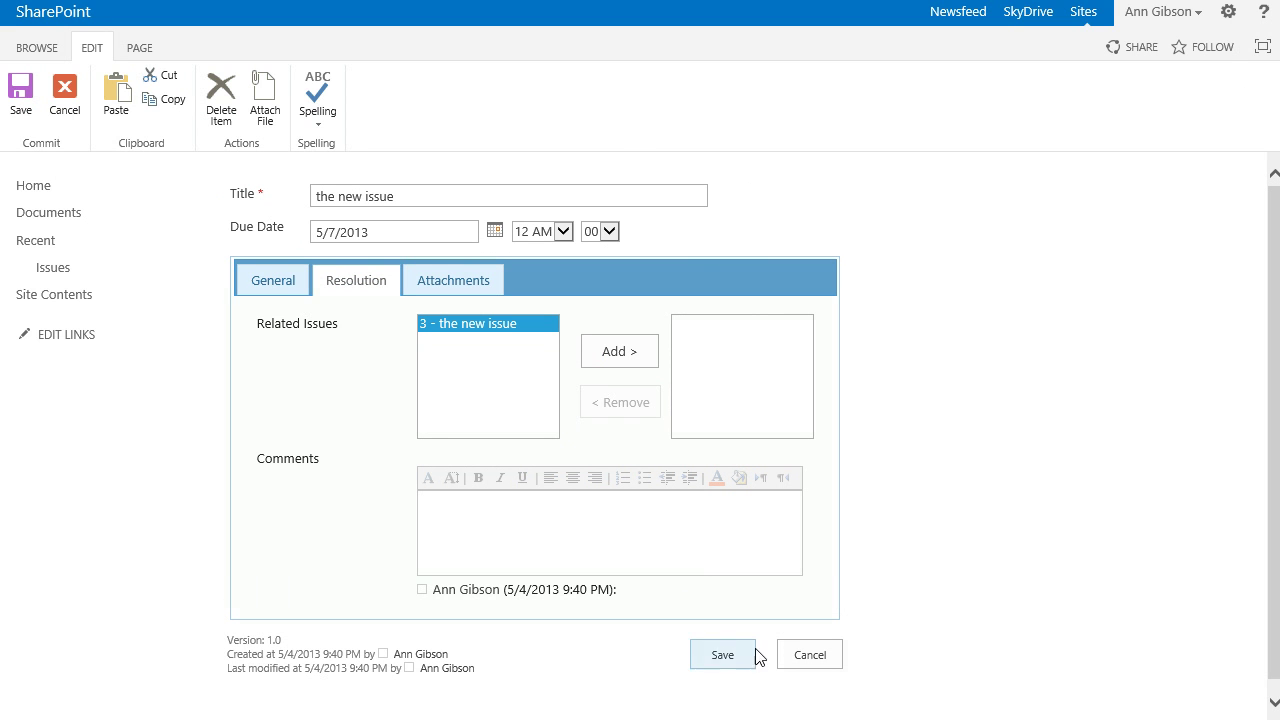
left_click(839, 663)
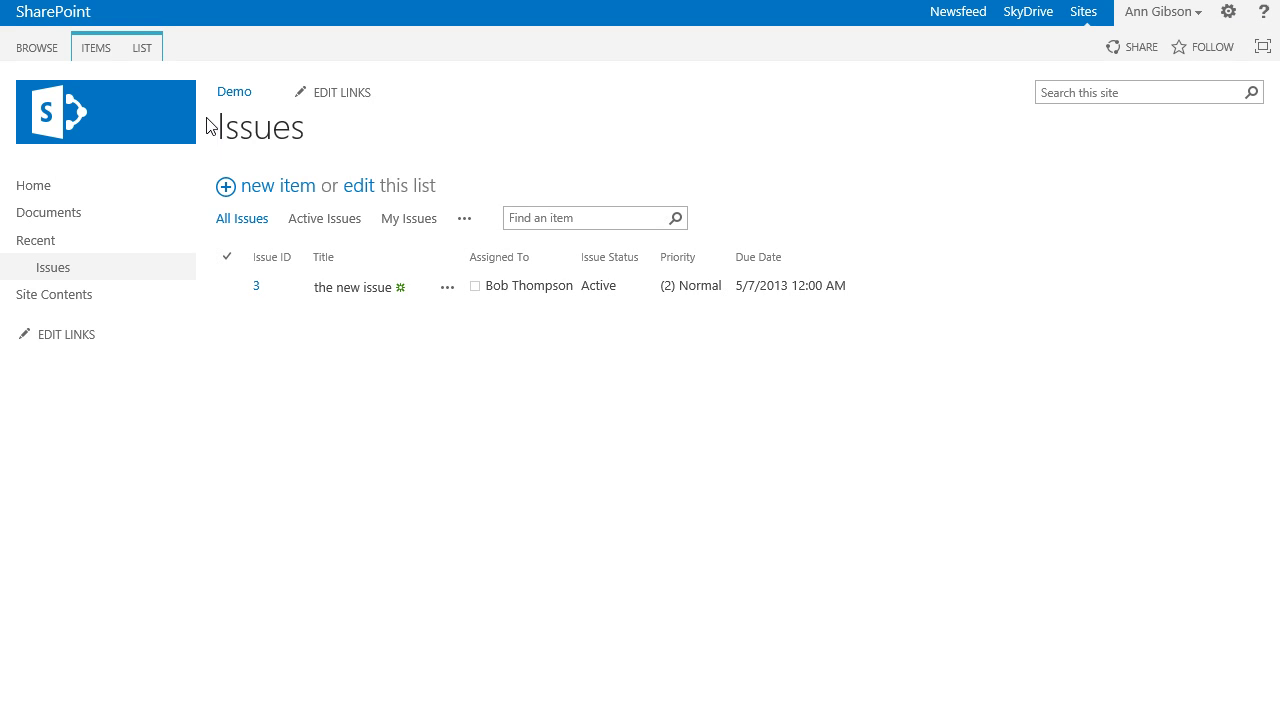
Reopen the Issues Edit Form in Forms Designer and reset it to the default layout
left_click(143, 48)
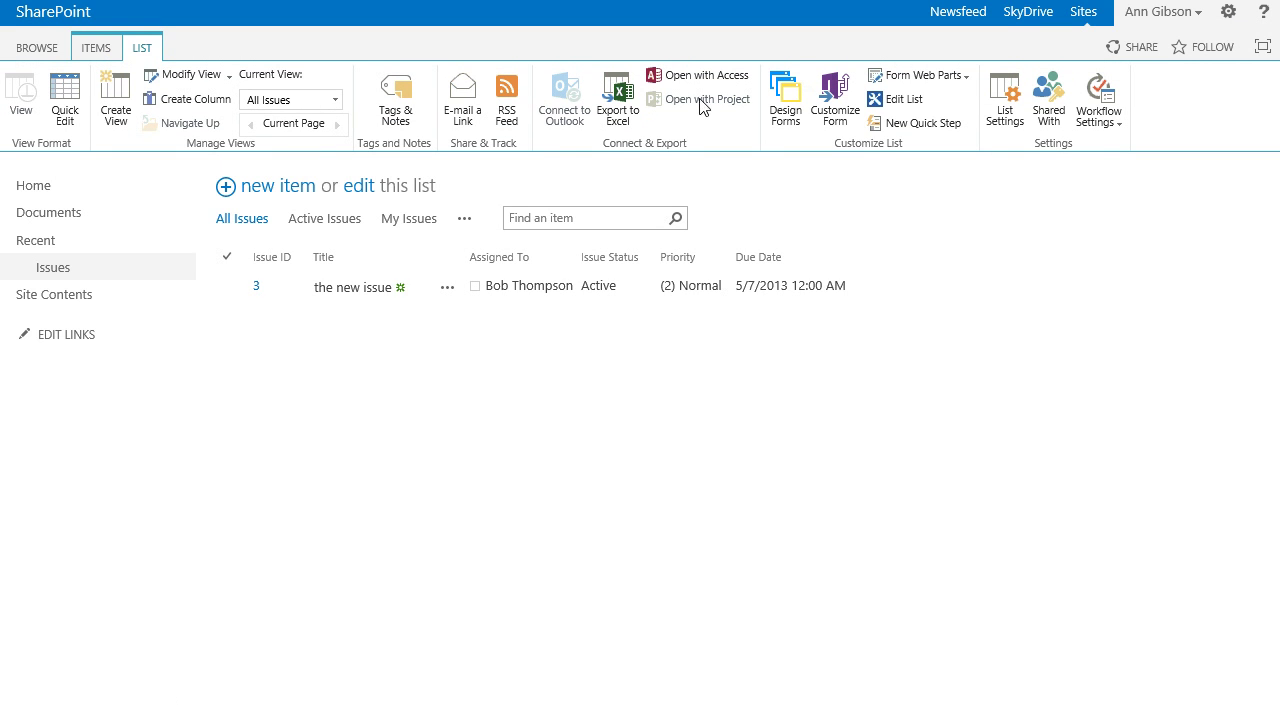
left_click(783, 88)
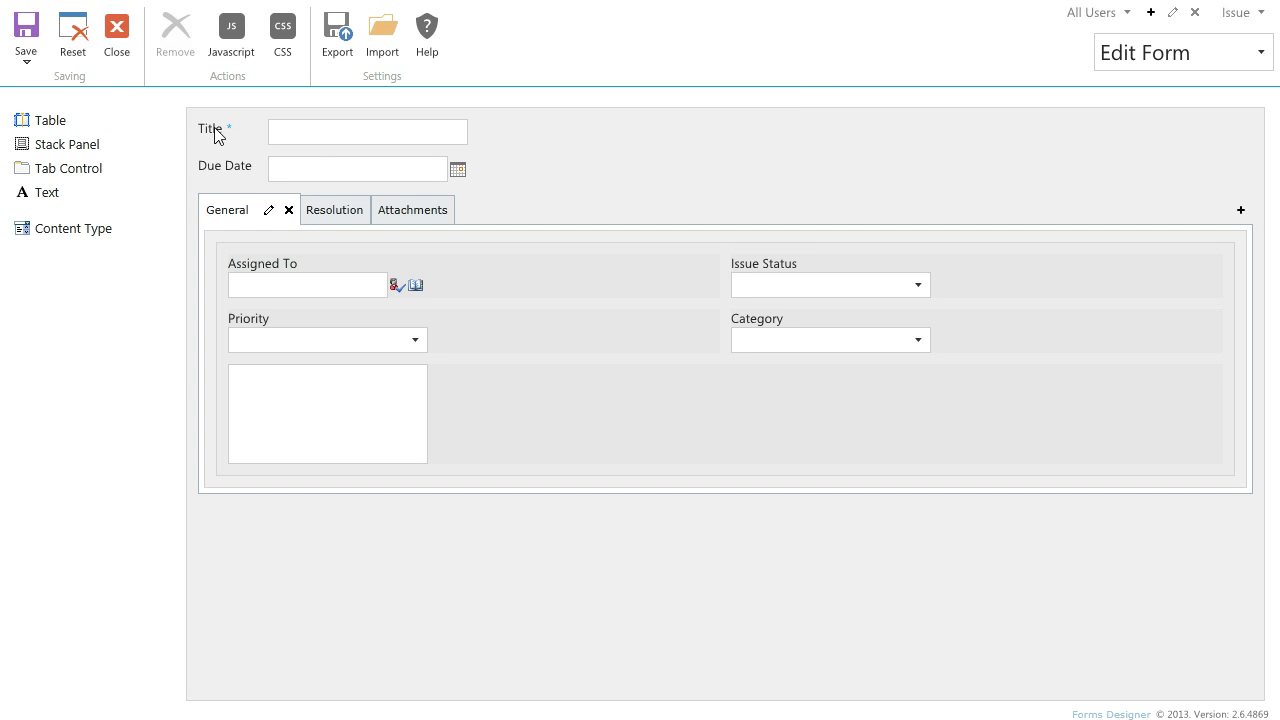
left_click(75, 36)
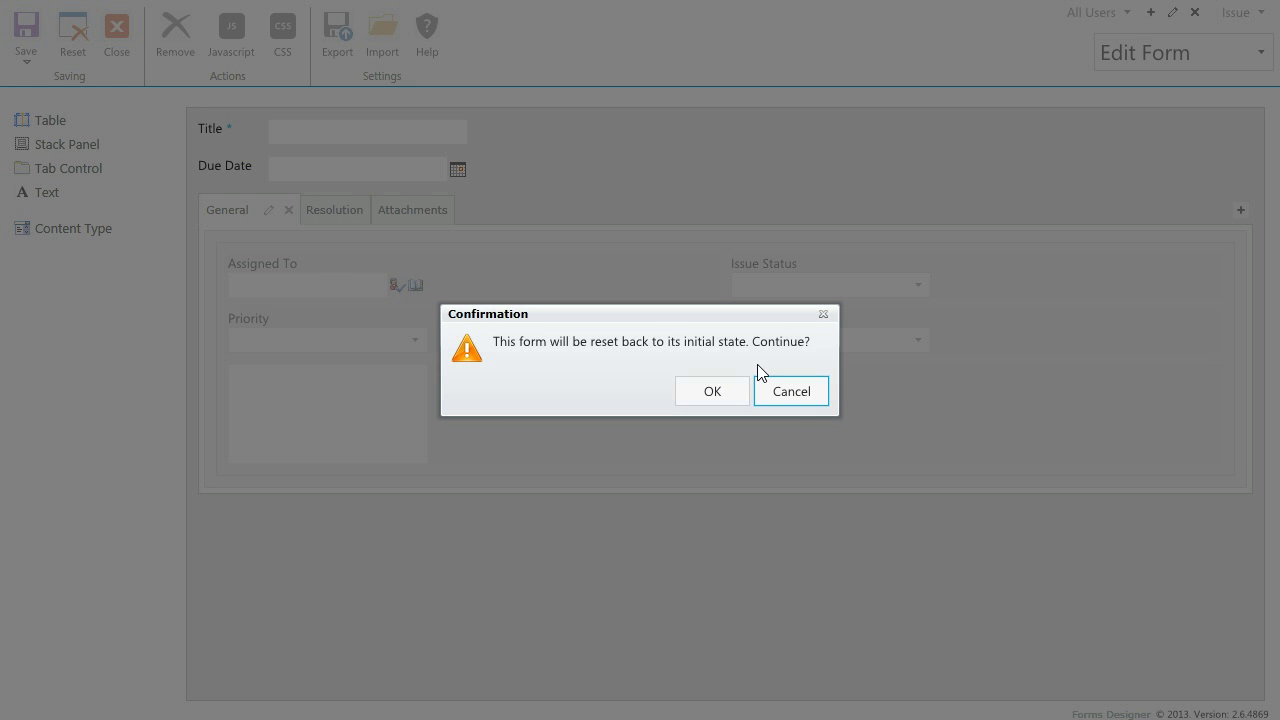
left_click(726, 394)
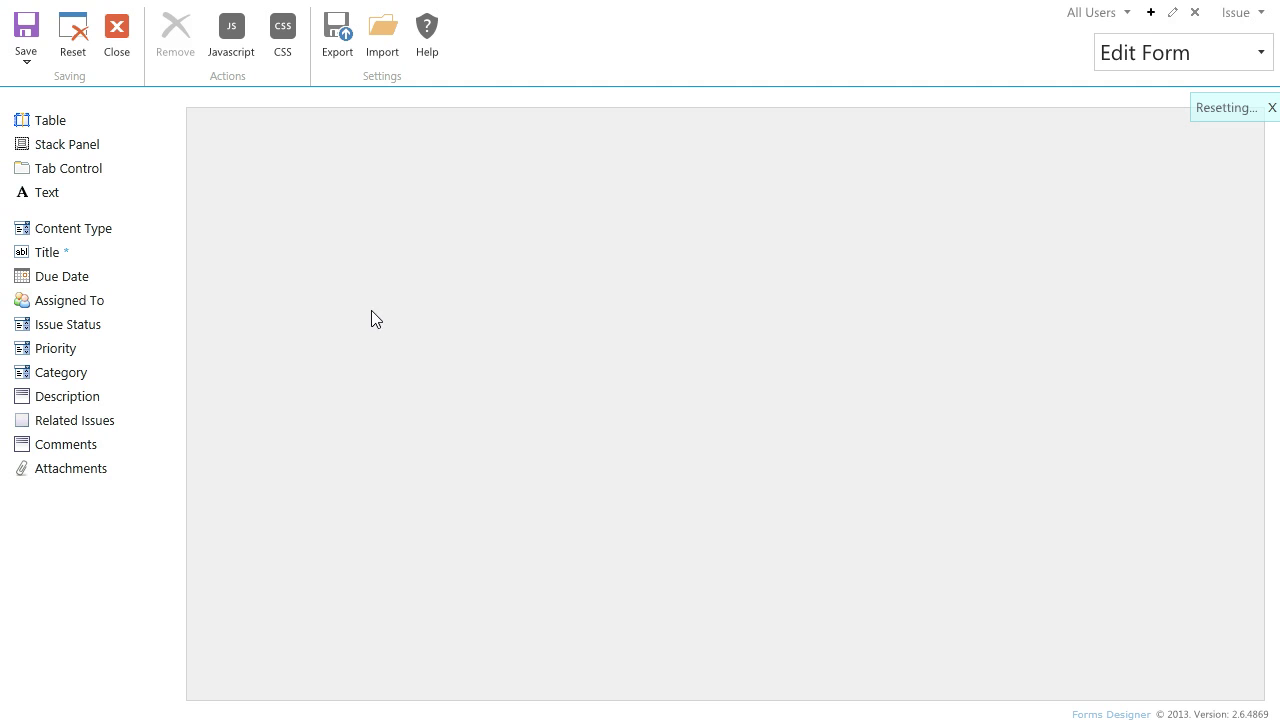
Close the designer and review issue 3's default single-column edit form down to 2012.oxps
left_click(115, 49)
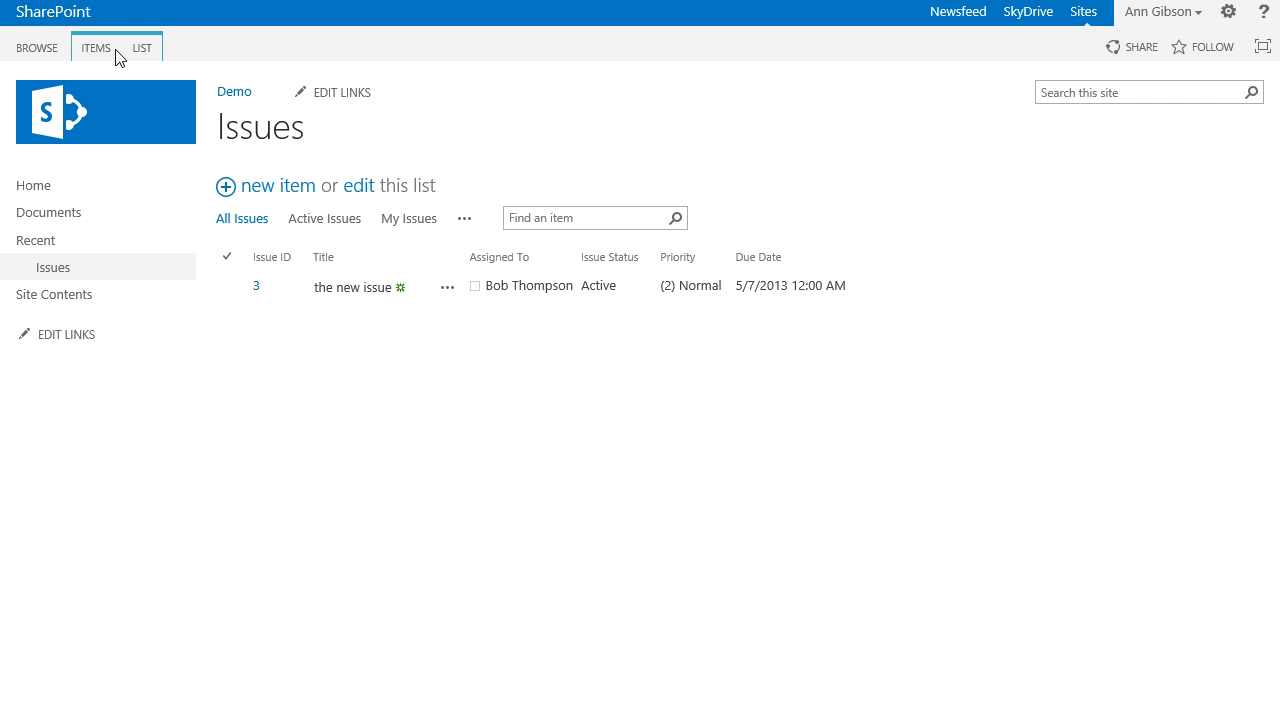
left_click(446, 290)
left_click(477, 340)
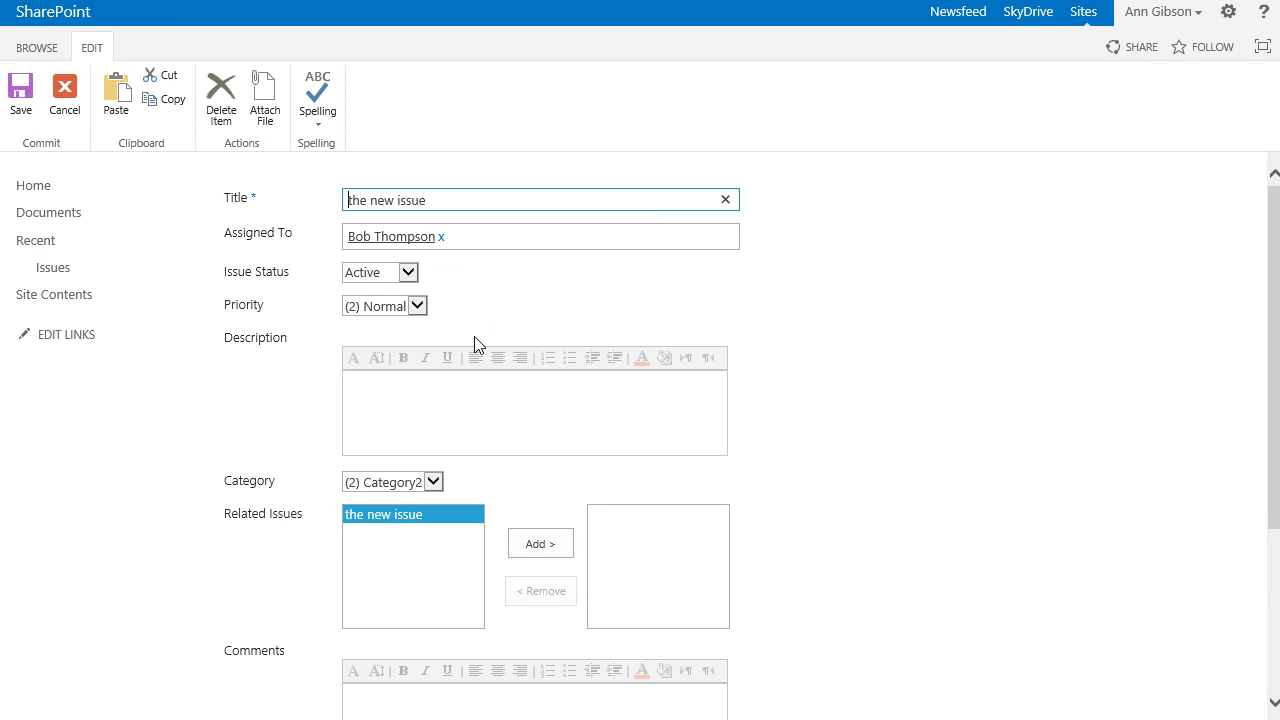
scroll(475, 343, "down", 3)
left_click(475, 343)
scroll(600, 370, "down", 2)
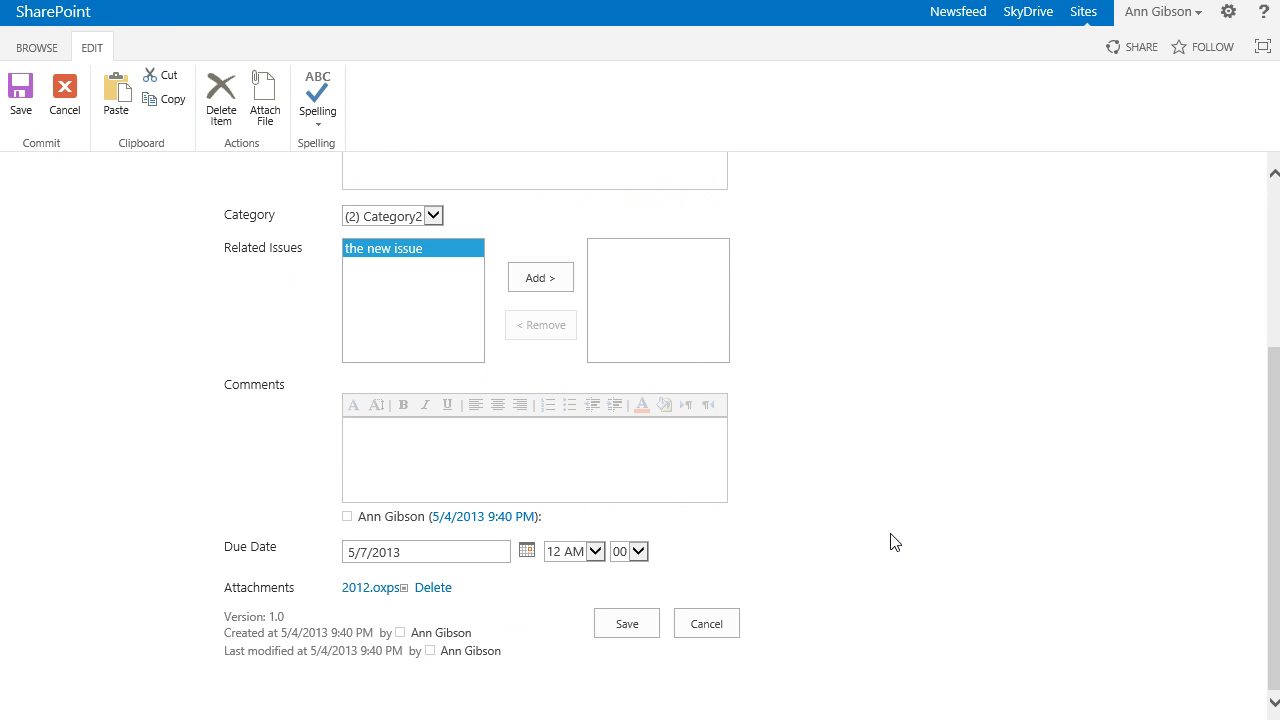